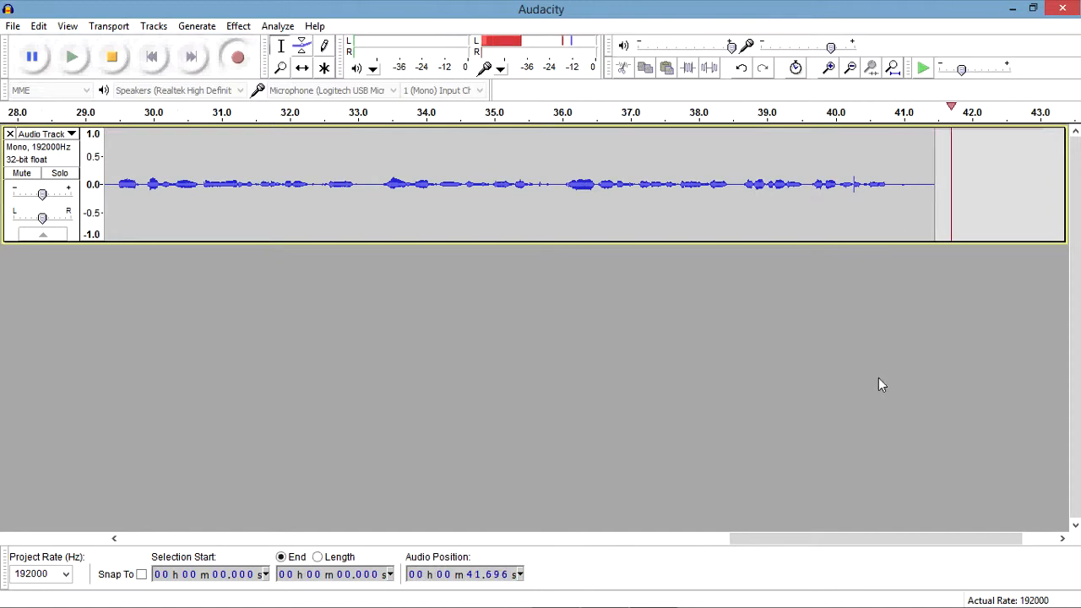
left_click_drag(609, 14, 0, 325)
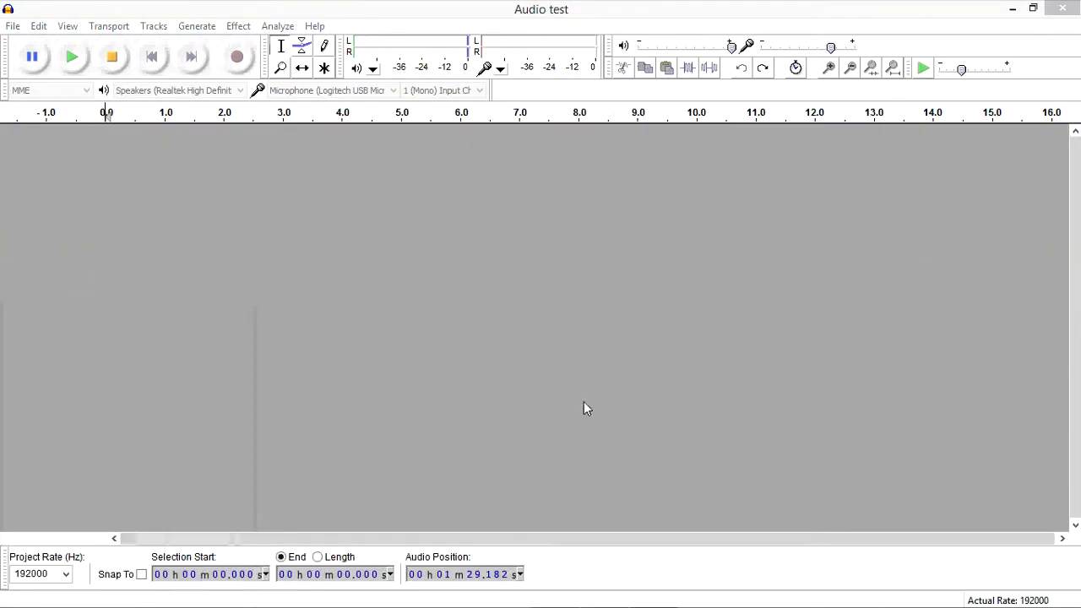
left_click(517, 307)
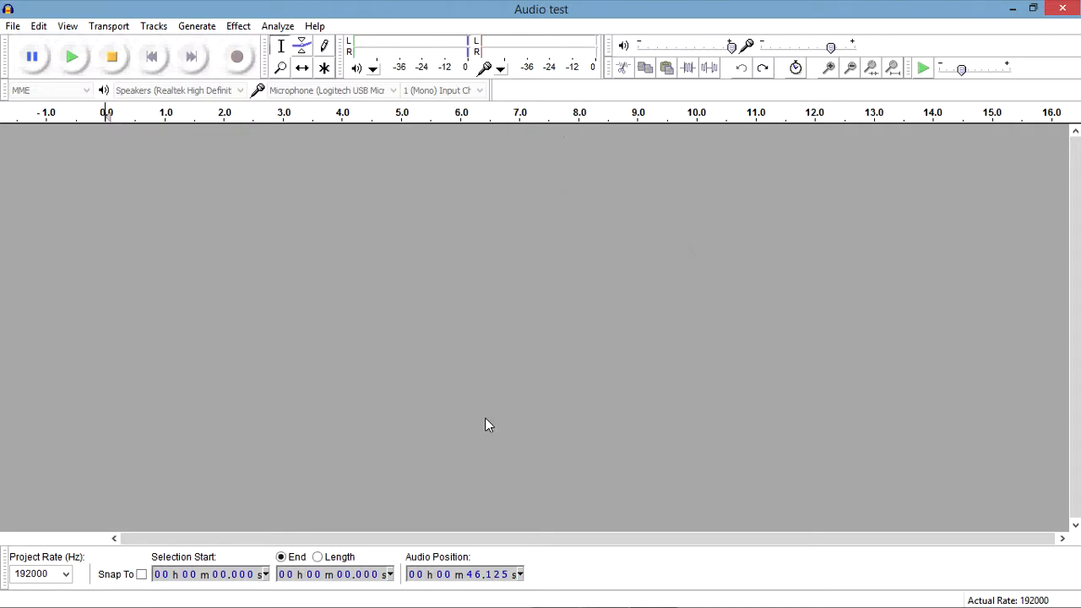
Step: Look through the available project sample rates without picking another one
left_click(69, 574)
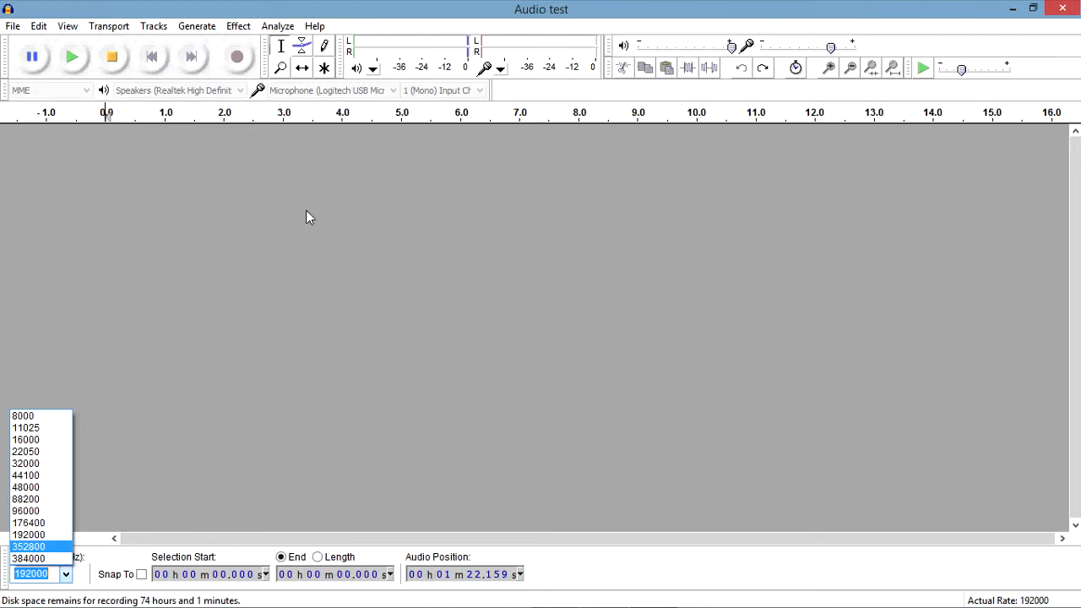
left_click(752, 290)
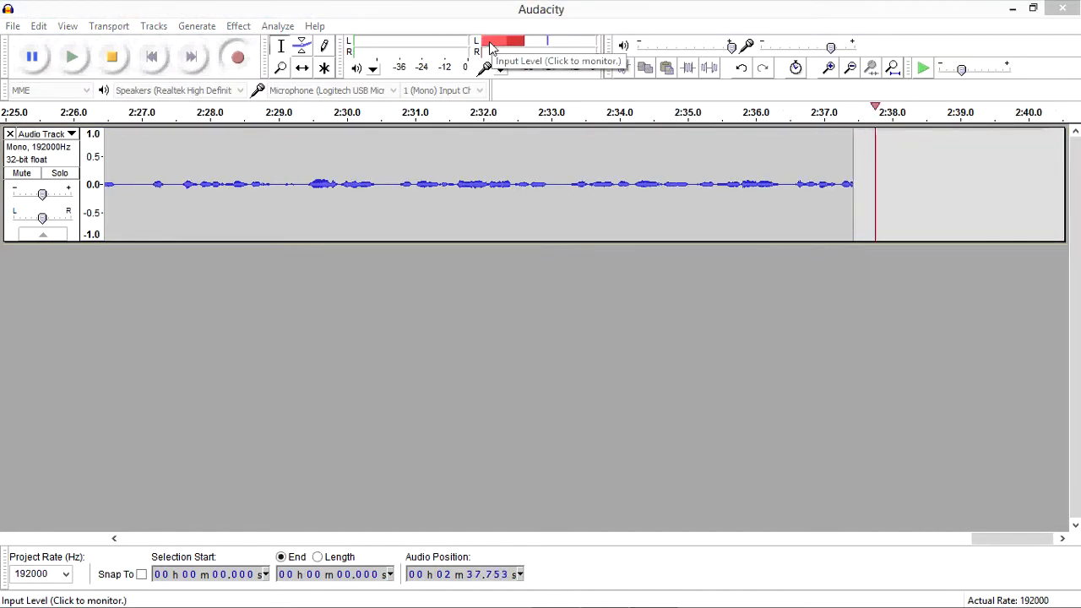
Step: Try the output volume at 0.50 and 0.71, and restore it to 1.00
left_click(458, 61)
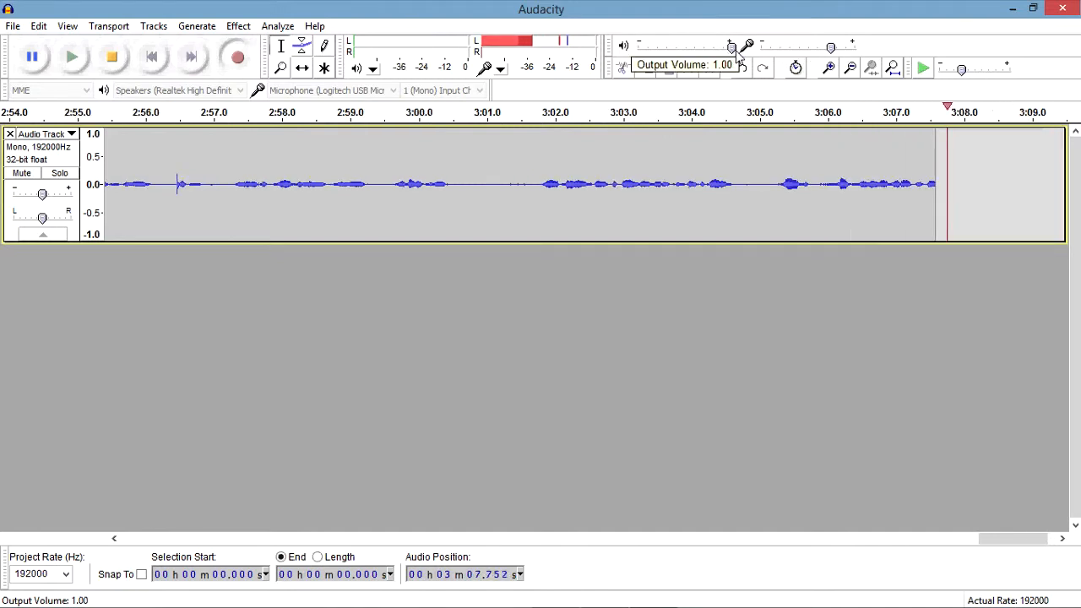
left_click_drag(735, 53, 685, 57)
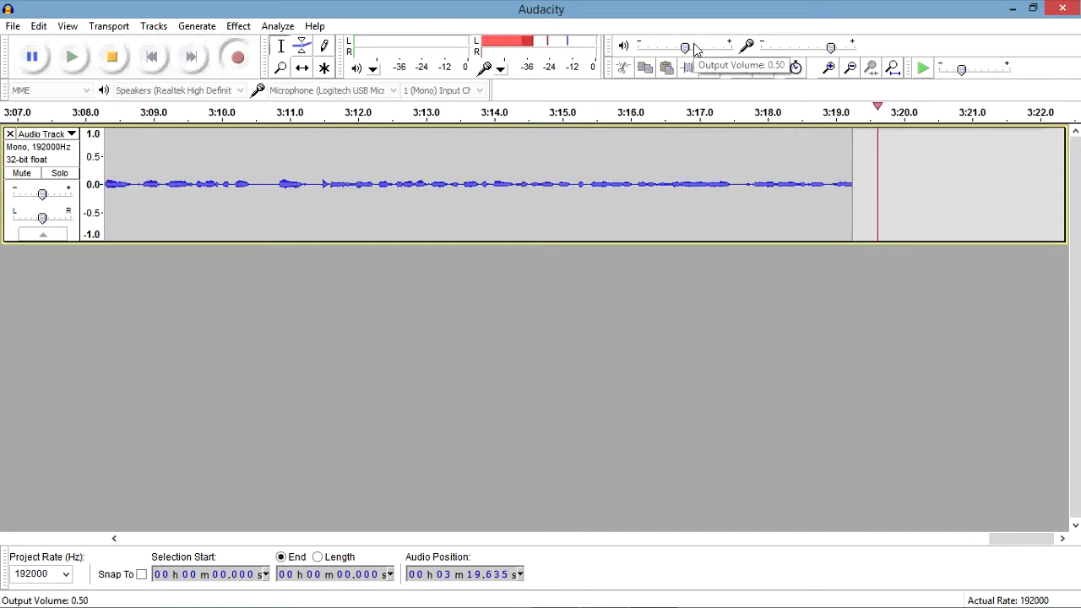
left_click(705, 48)
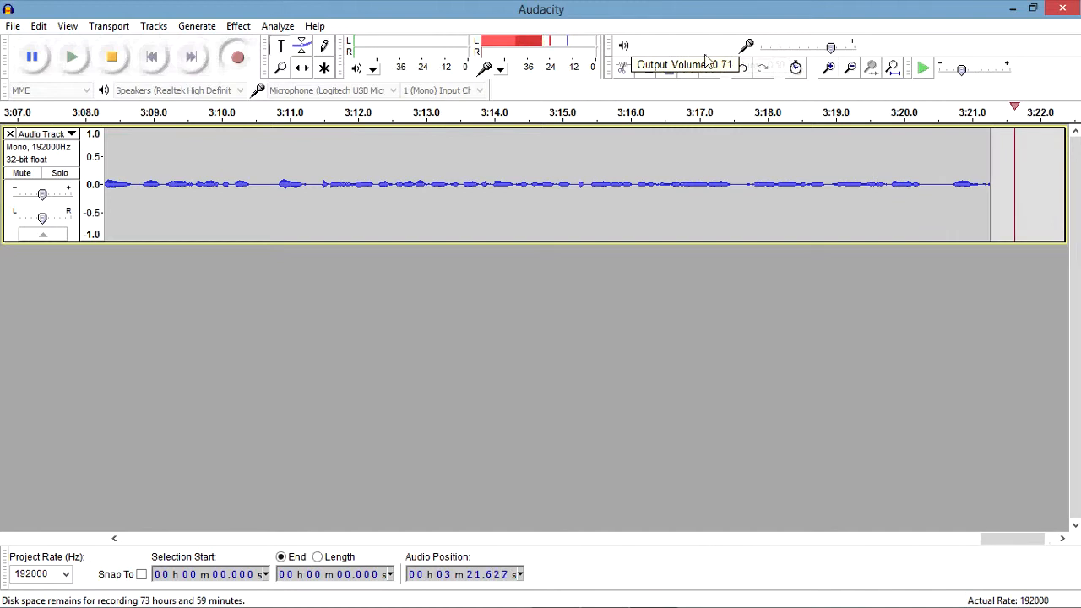
left_click_drag(705, 54, 741, 67)
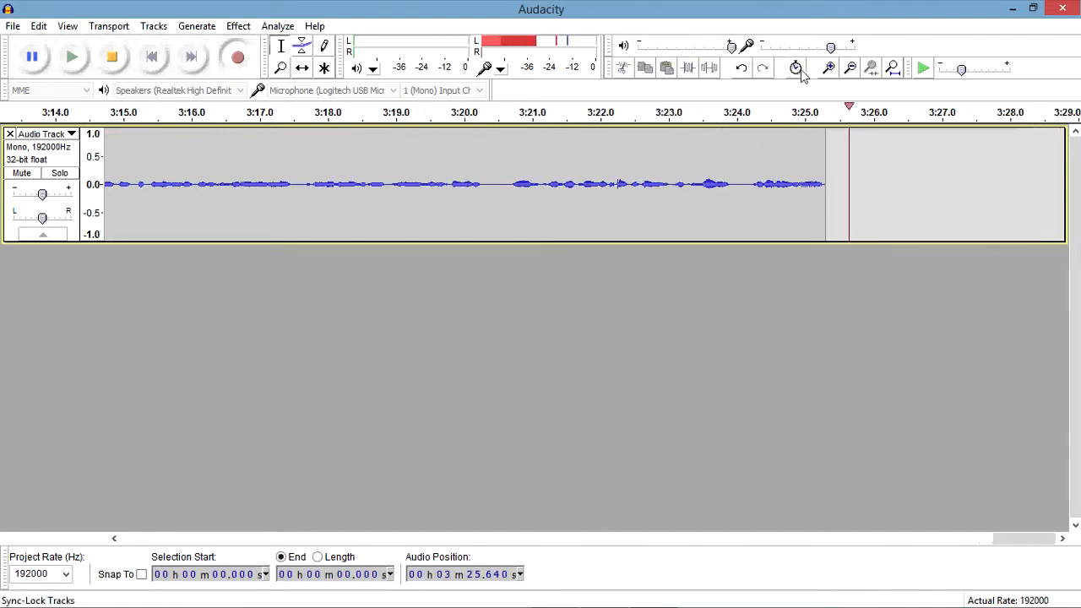
left_click_drag(732, 47, 708, 56)
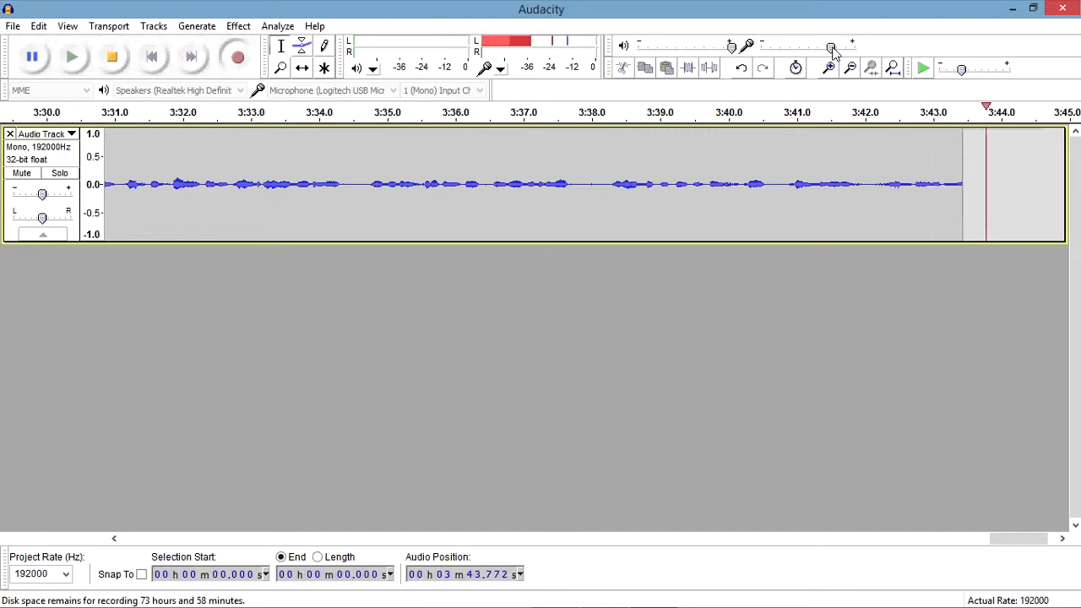
Step: Try the input volume at 1.00 and 0.18 during recording, and restore it to 0.75
left_click_drag(831, 49, 873, 70)
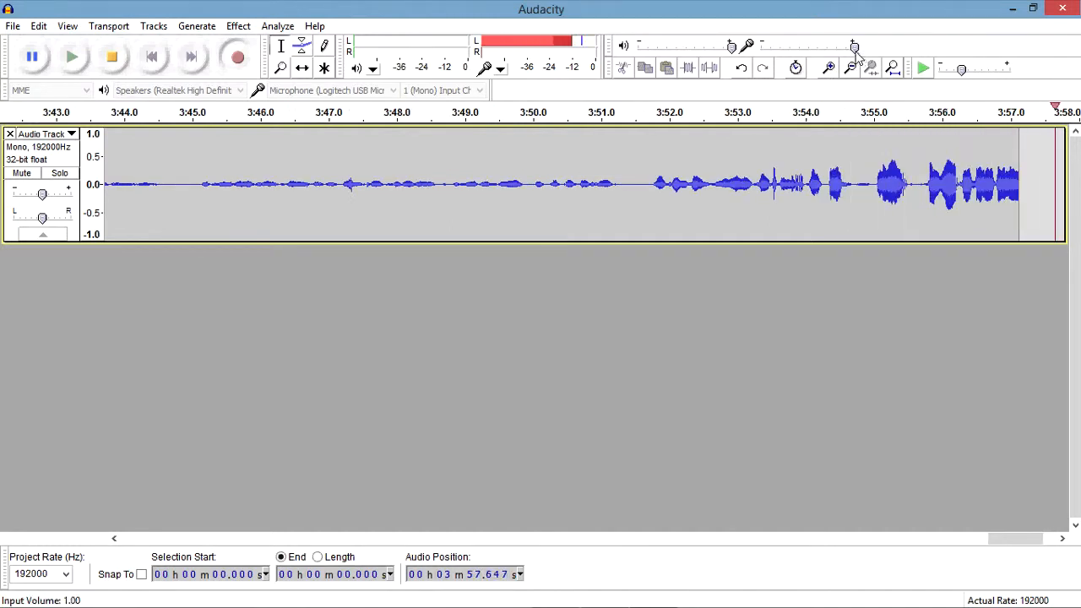
left_click_drag(855, 49, 778, 49)
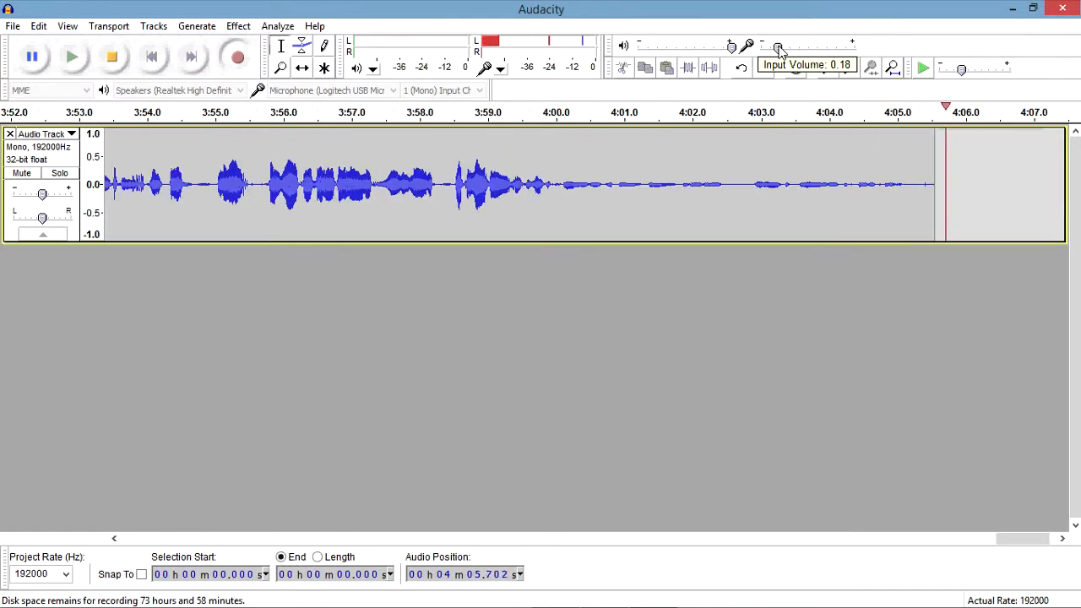
left_click_drag(779, 49, 832, 49)
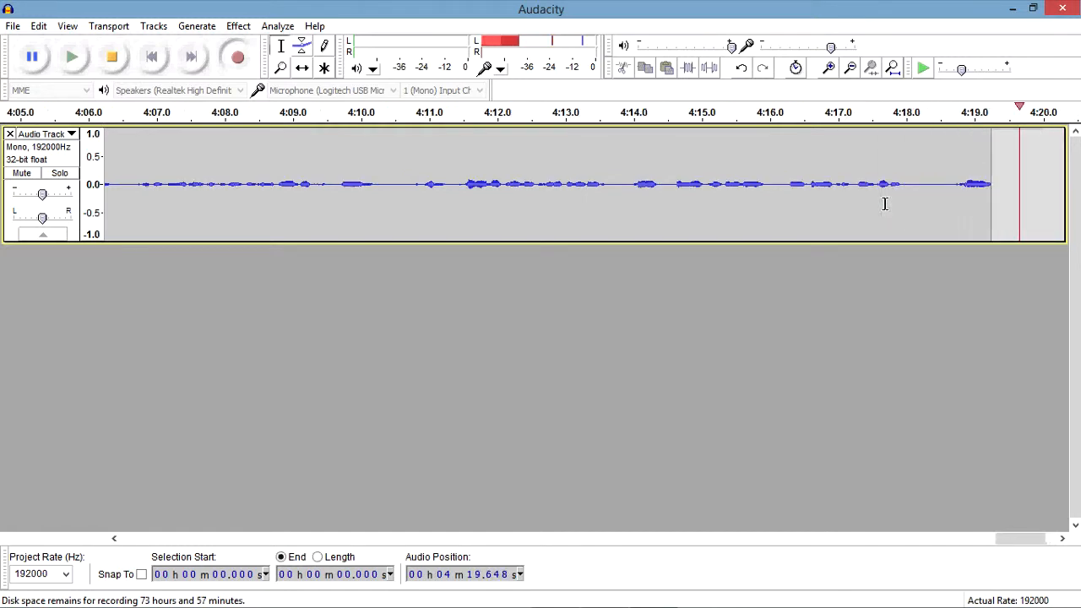
mouse_move(832, 53)
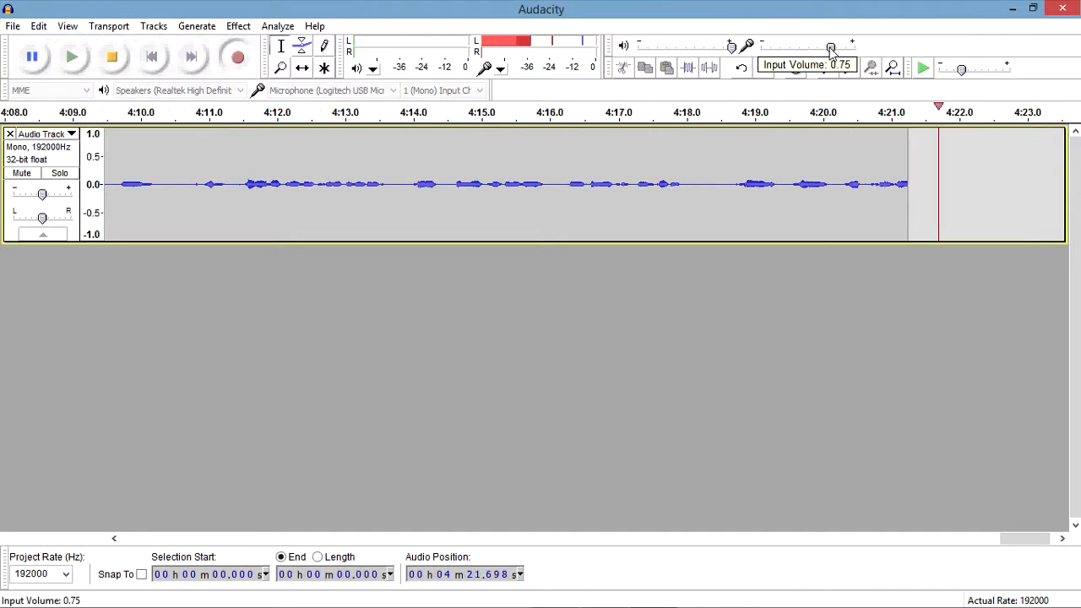
left_click_drag(832, 53, 830, 52)
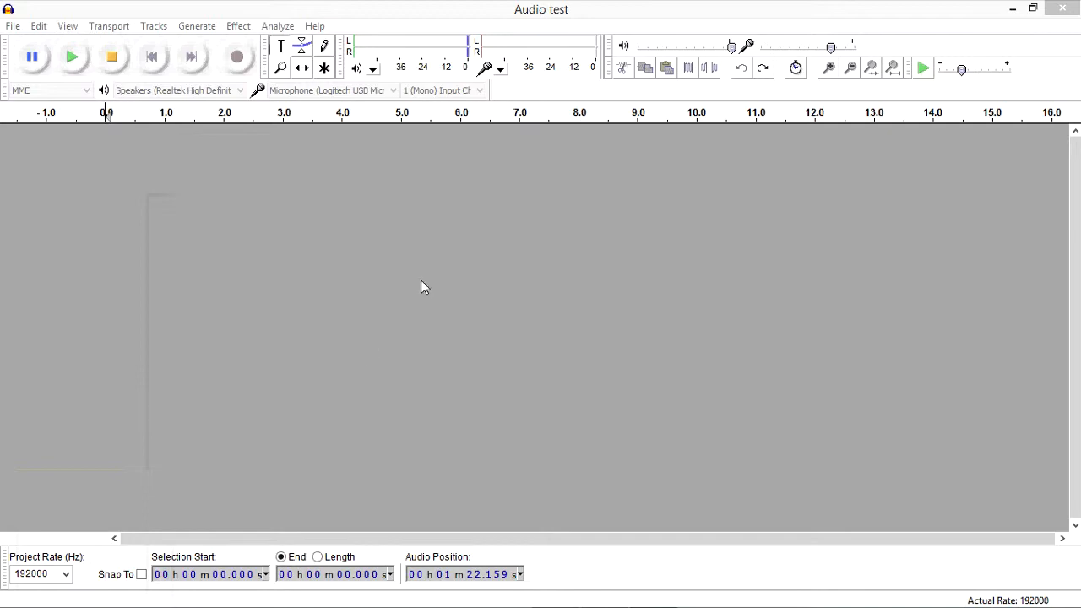
Step: Import the Audio test WAV file from the desktop, reading it directly from the original, and play it in the maximized window
left_click(758, 75)
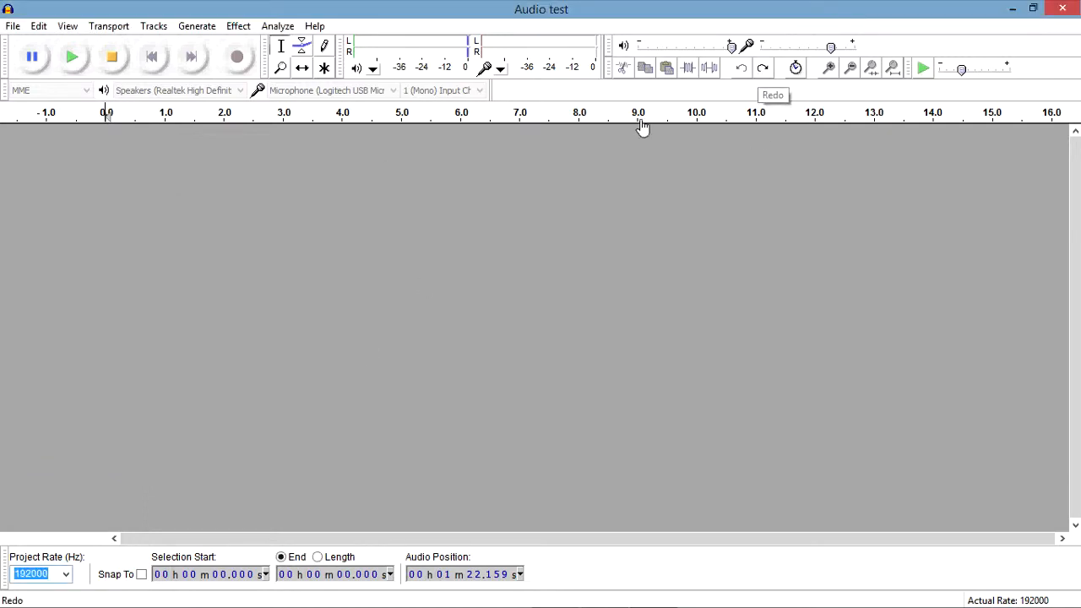
left_click_drag(660, 7, 1077, 205)
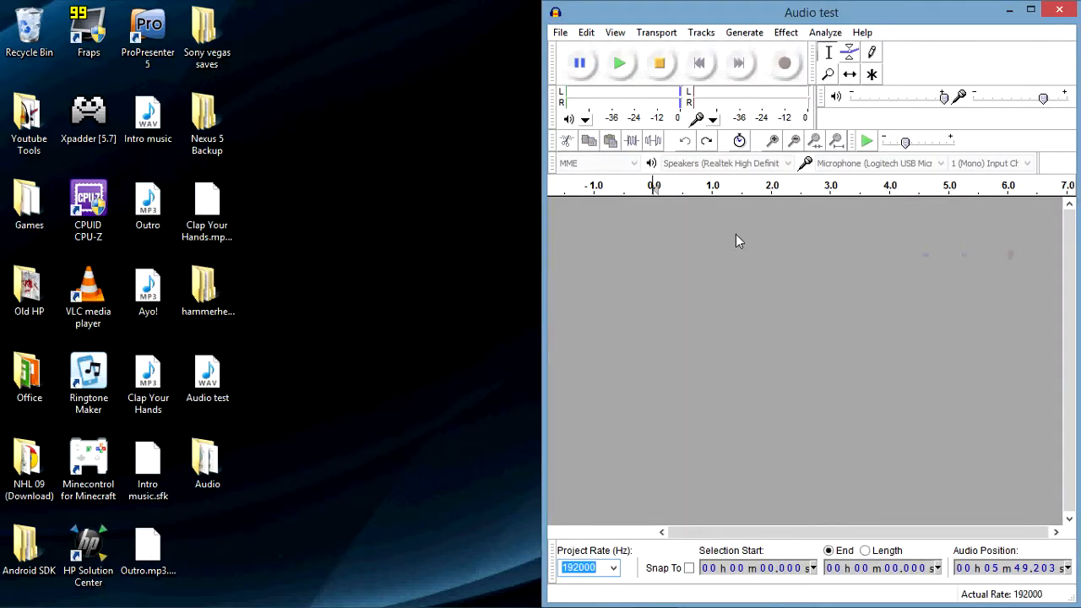
left_click_drag(207, 375, 767, 279)
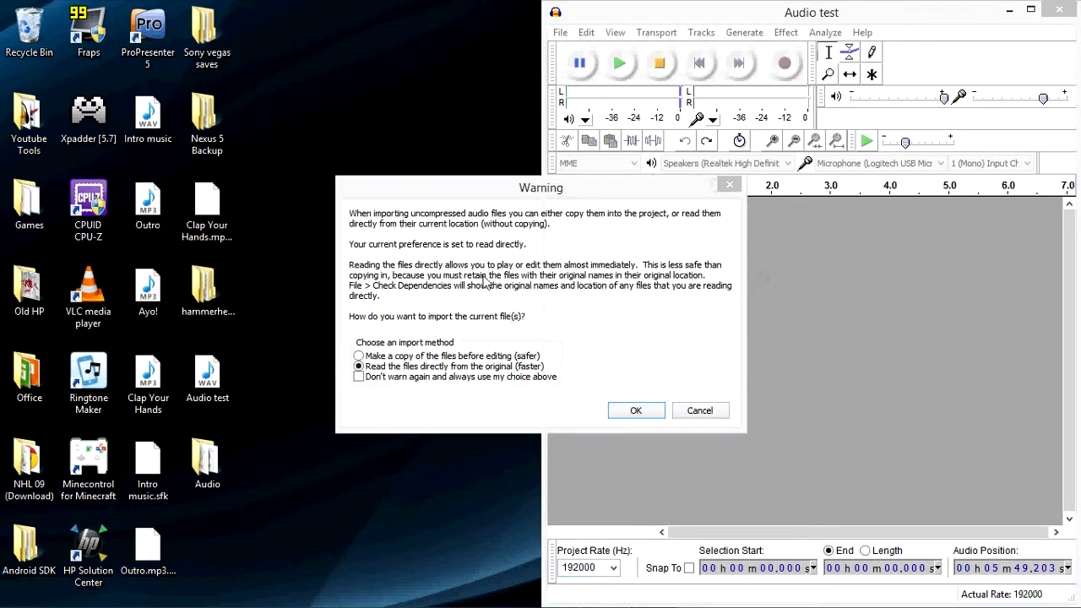
left_click(635, 411)
left_click_drag(770, 21, 452, 4)
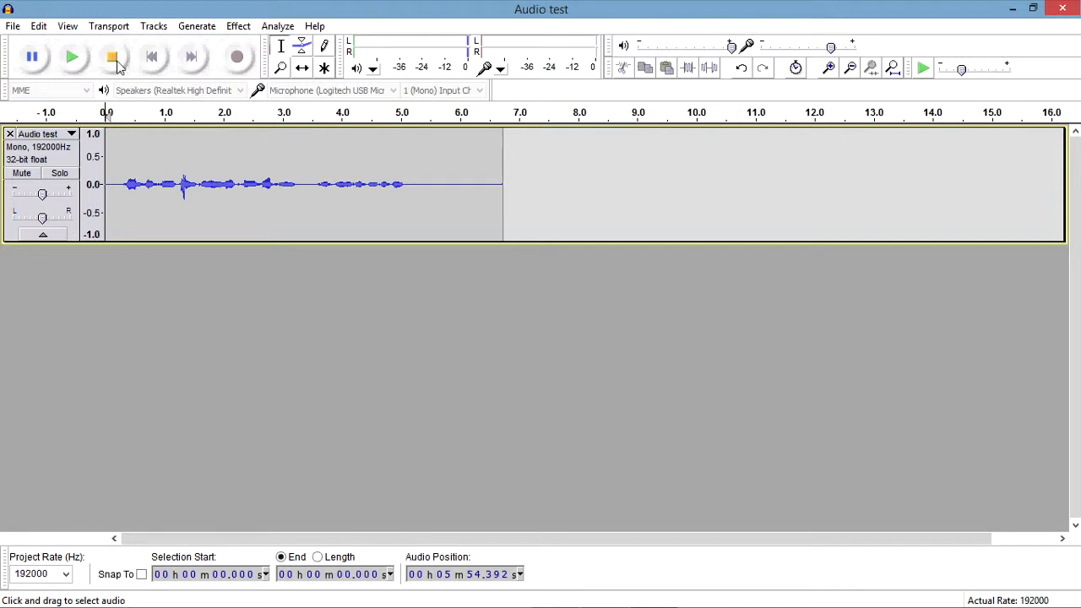
left_click(83, 51)
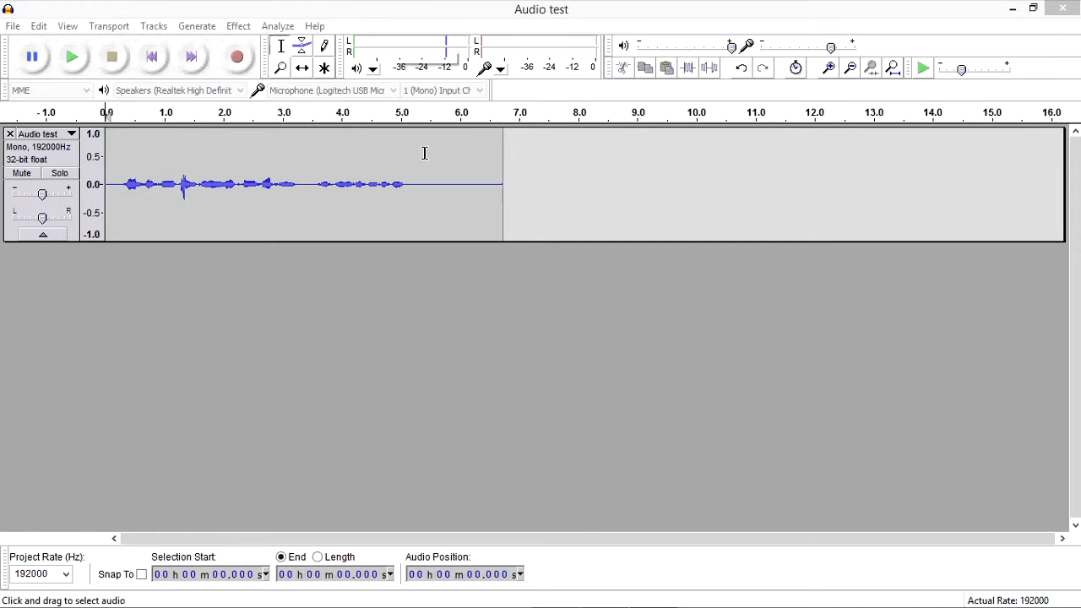
Step: Apply the Compressor to the entire Audio test track with a -4 dB threshold, -40 dB noise floor and 5:1 ratio
left_click_drag(122, 186, 412, 207)
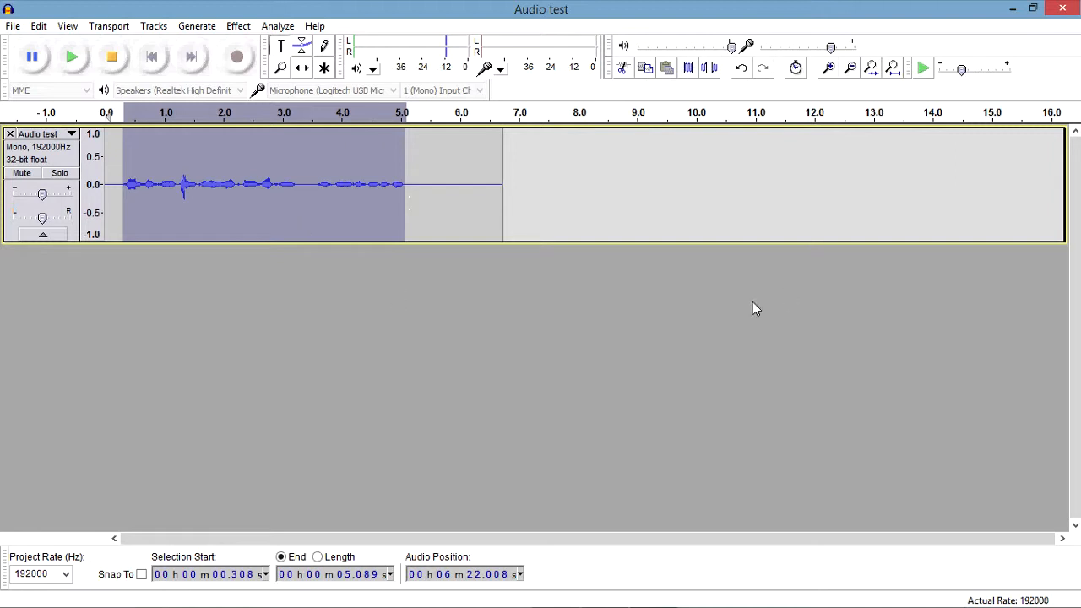
key("ctrl+a")
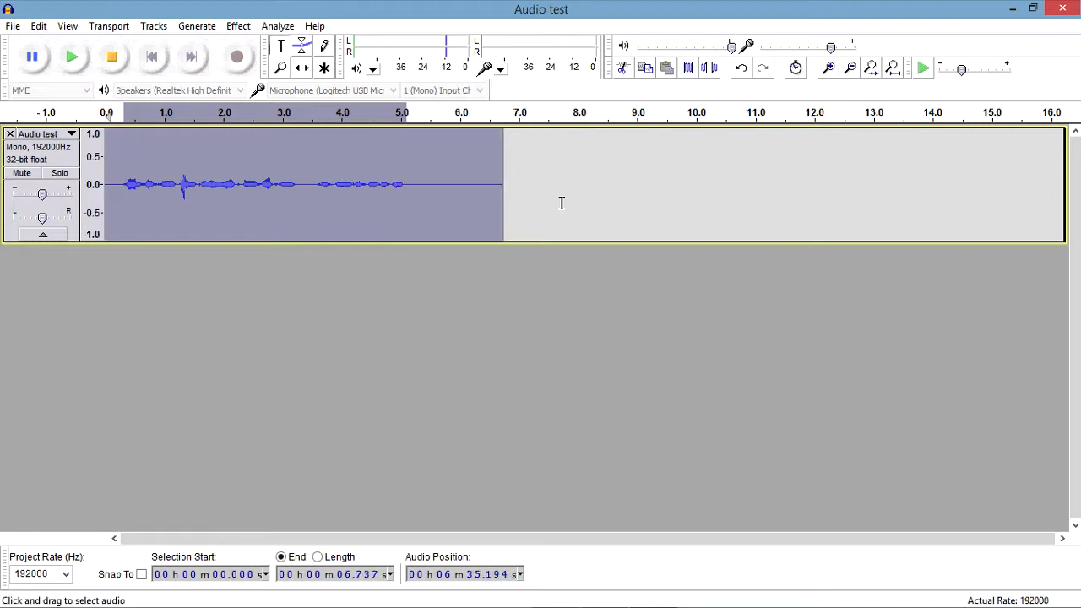
left_click_drag(566, 203, 103, 181)
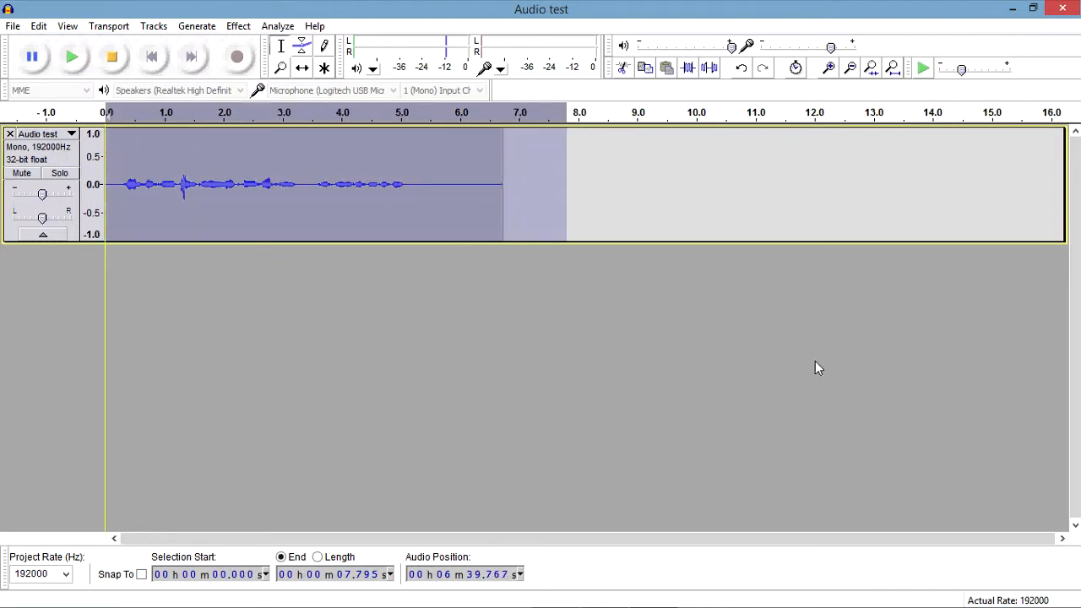
key("ctrl+a")
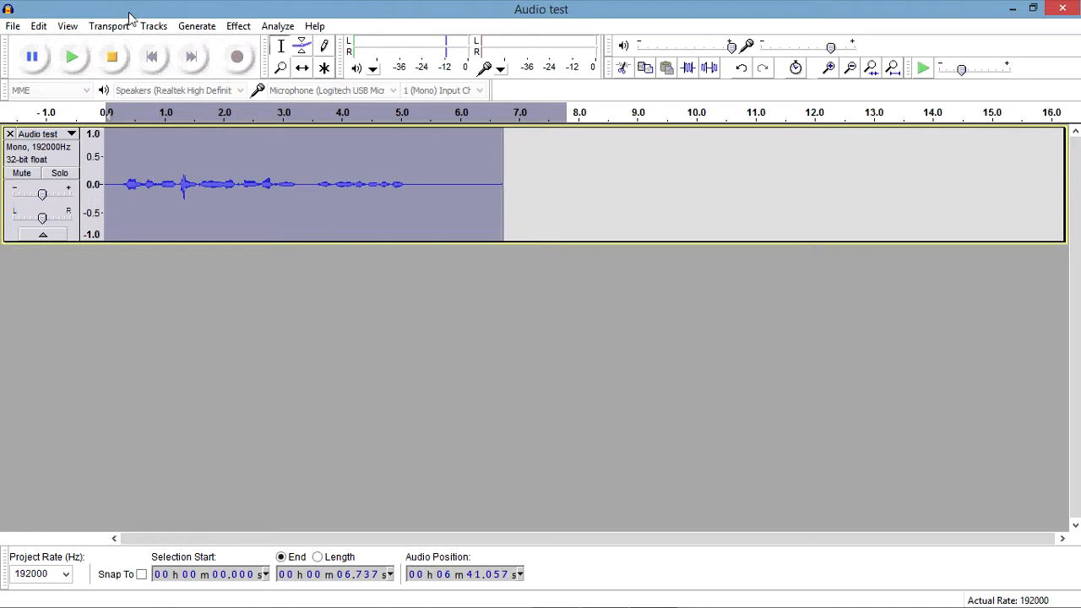
left_click(237, 26)
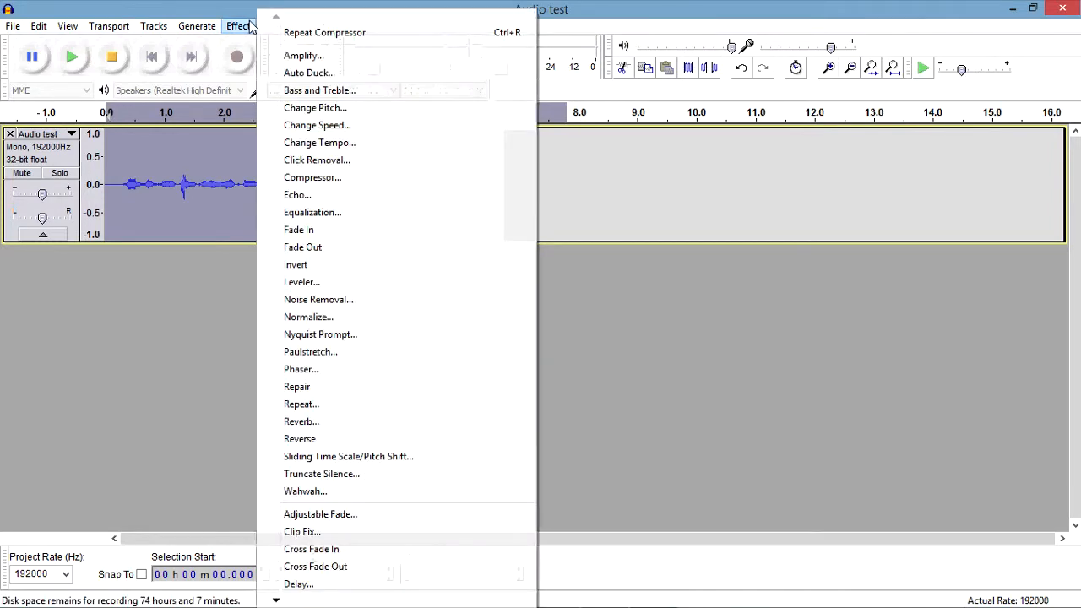
left_click(349, 183)
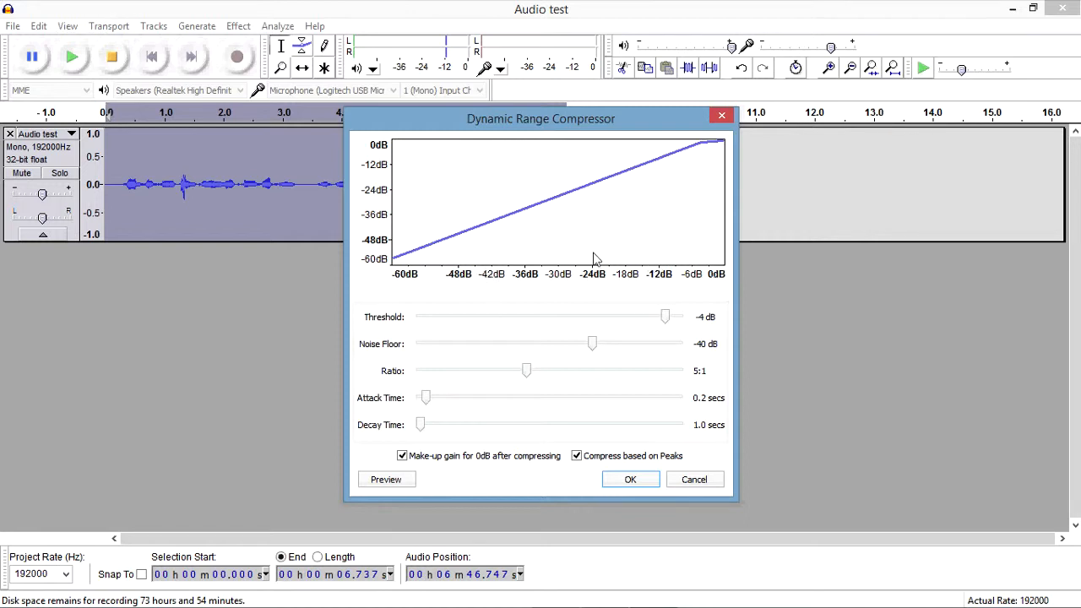
mouse_move(667, 316)
left_mouse_down()
mouse_move(608, 313)
mouse_move(664, 321)
left_mouse_up()
left_click(639, 480)
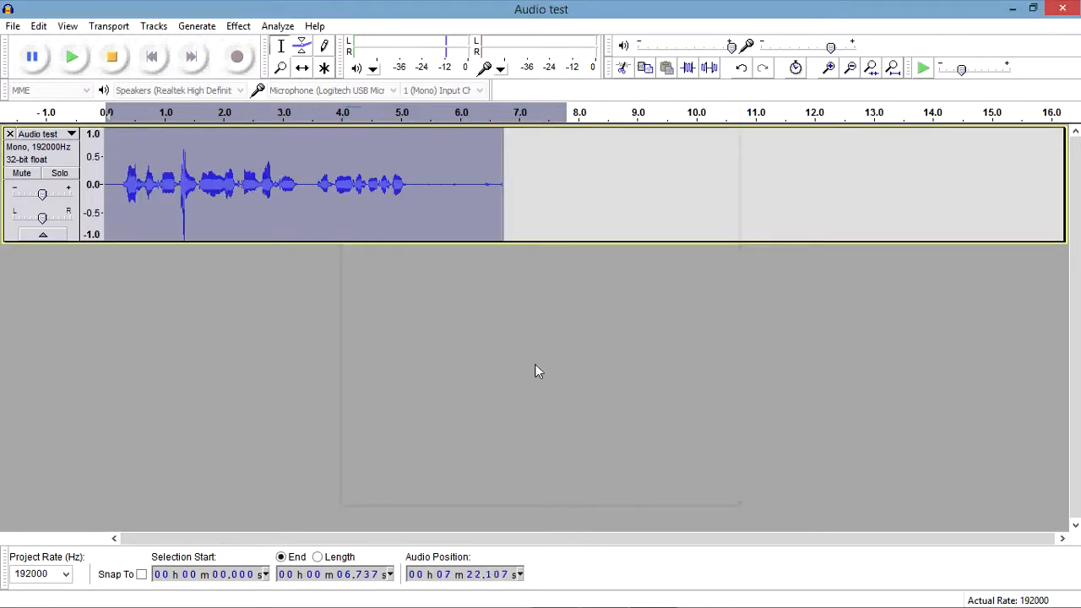
Step: Play the compressed Audio test track from its beginning to hear the result
left_click_drag(121, 179, 103, 226)
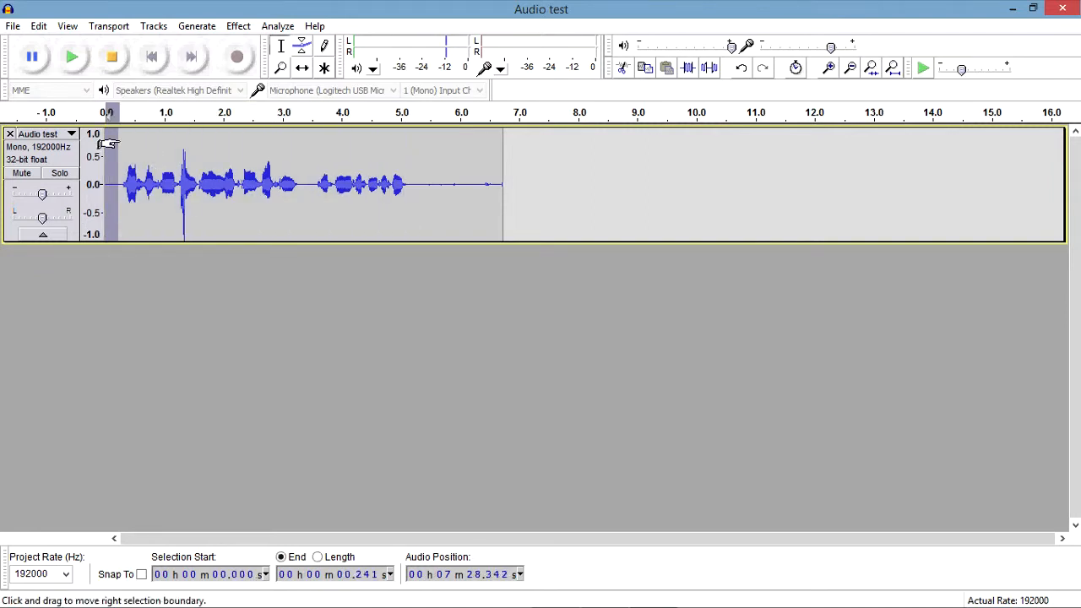
left_click(129, 182)
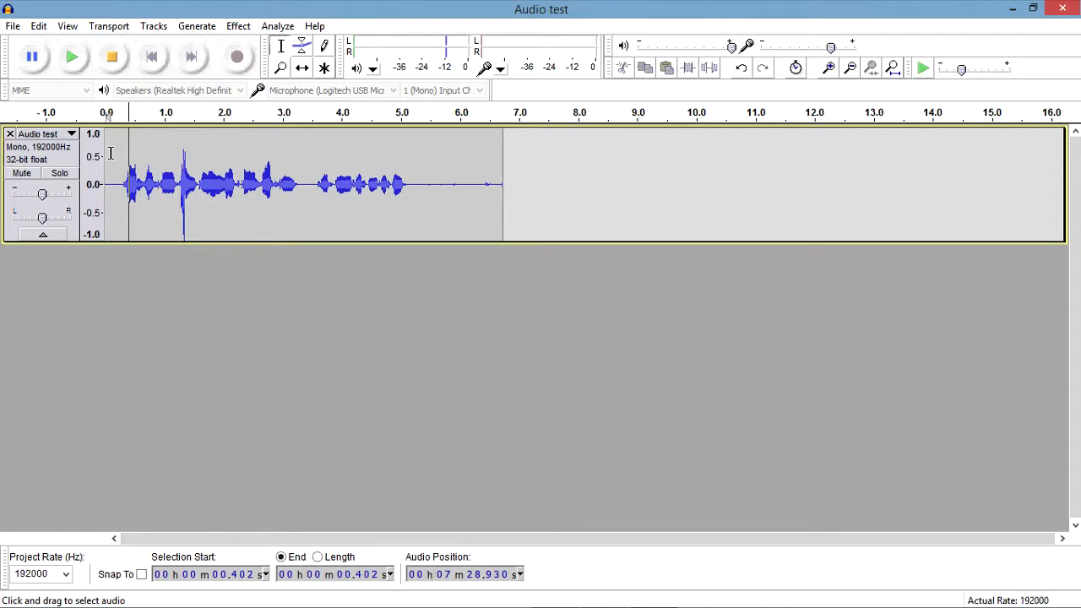
left_click(105, 144)
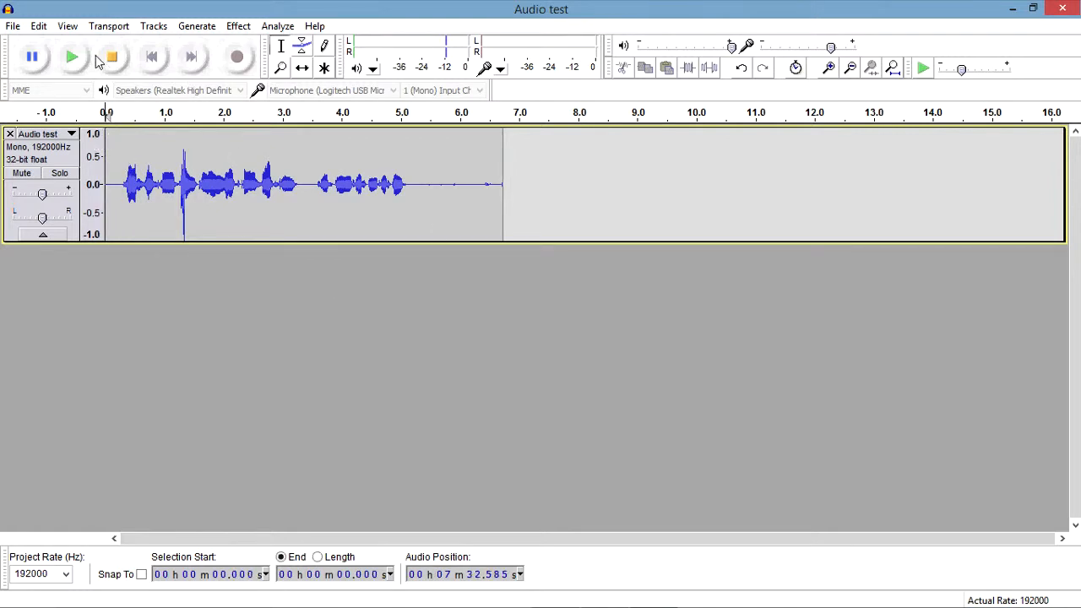
left_click(74, 57)
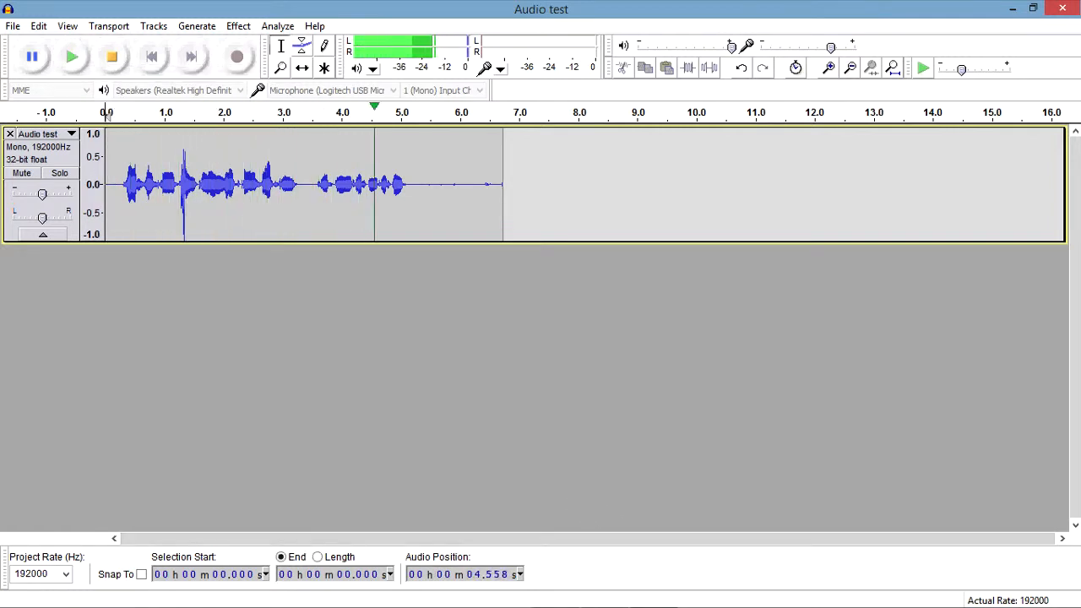
left_click(558, 607)
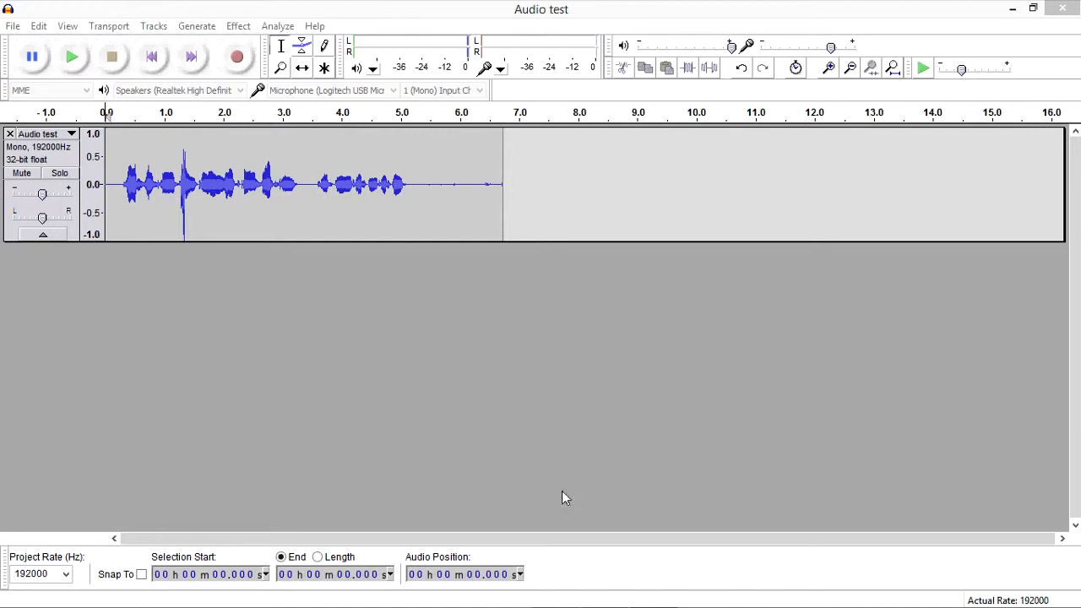
Step: Try the Bass and Treble effect on the entire Audio test track with the bass set to 12 dB
left_click(203, 181)
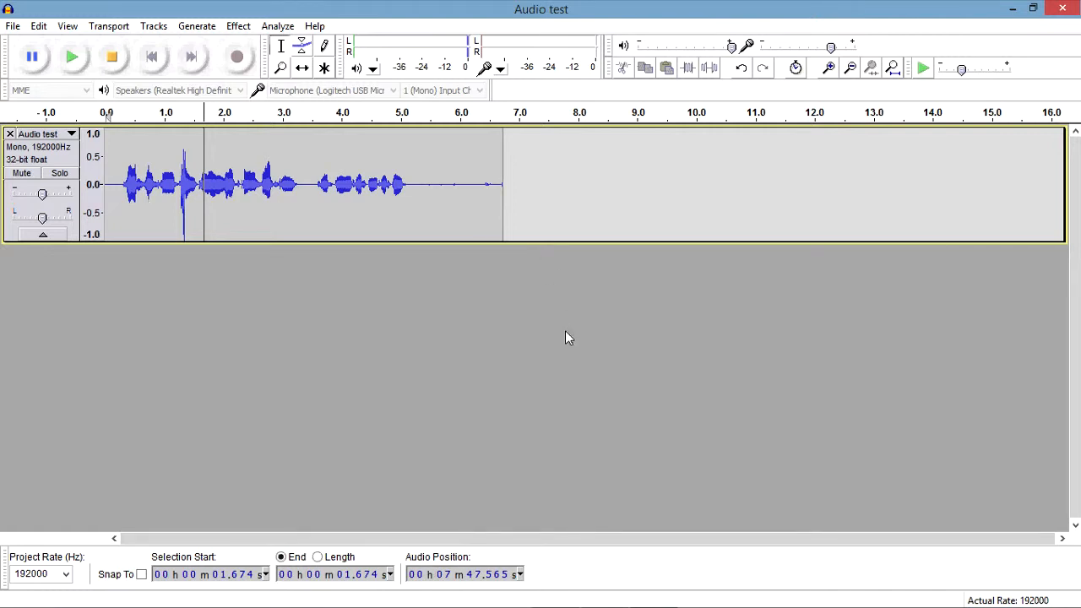
key("ctrl+a")
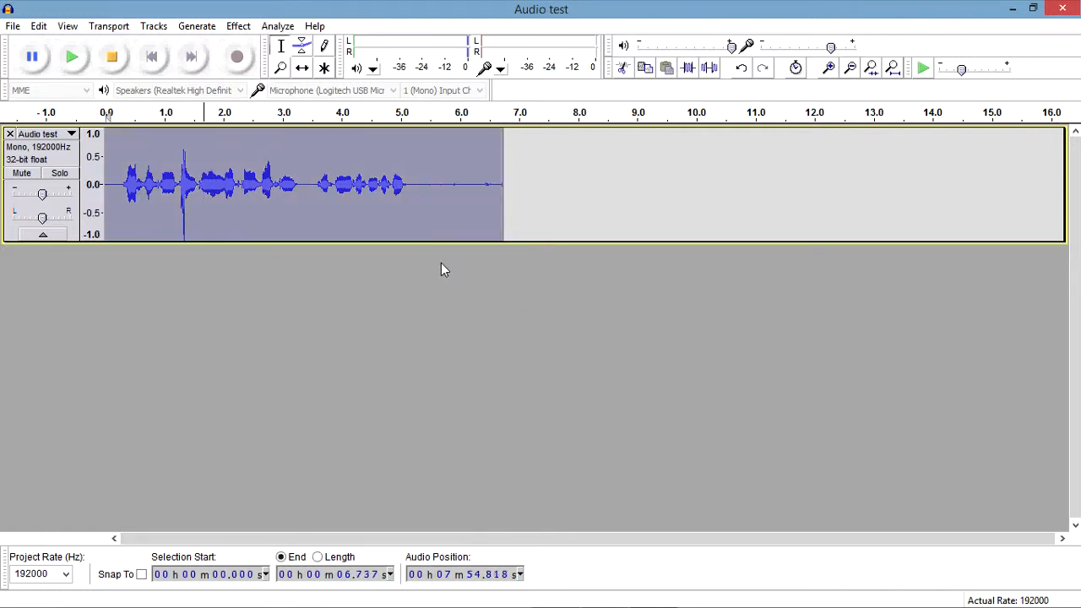
left_click(238, 26)
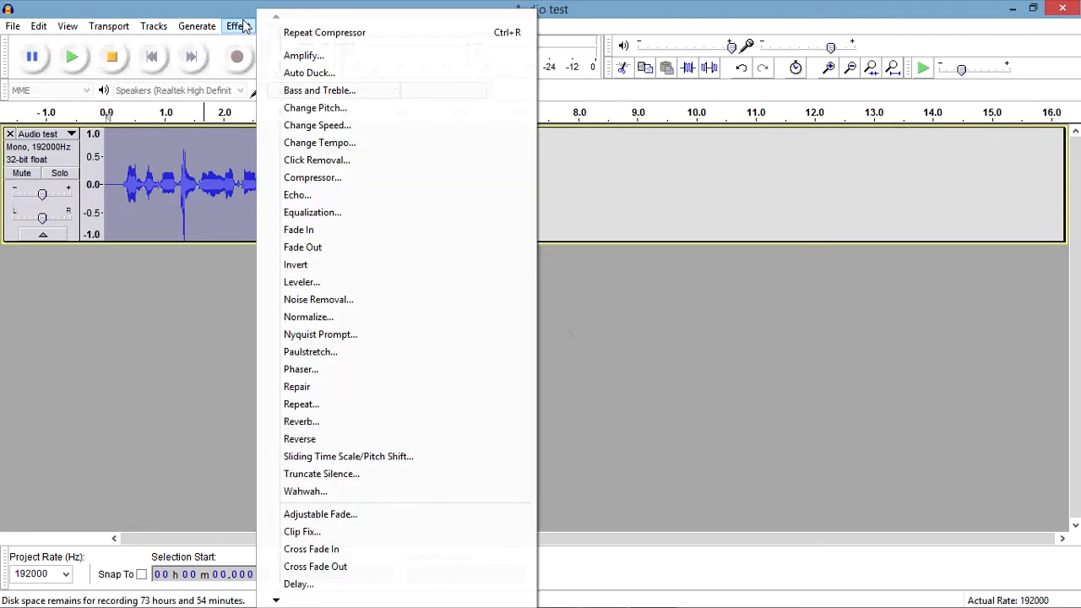
left_click(348, 91)
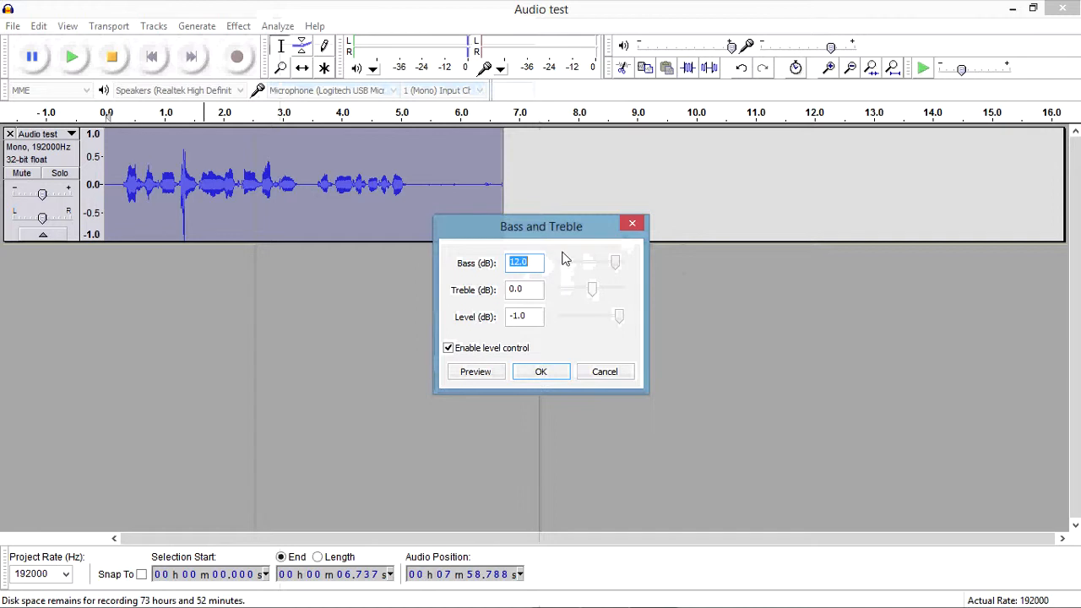
left_click_drag(615, 264, 578, 272)
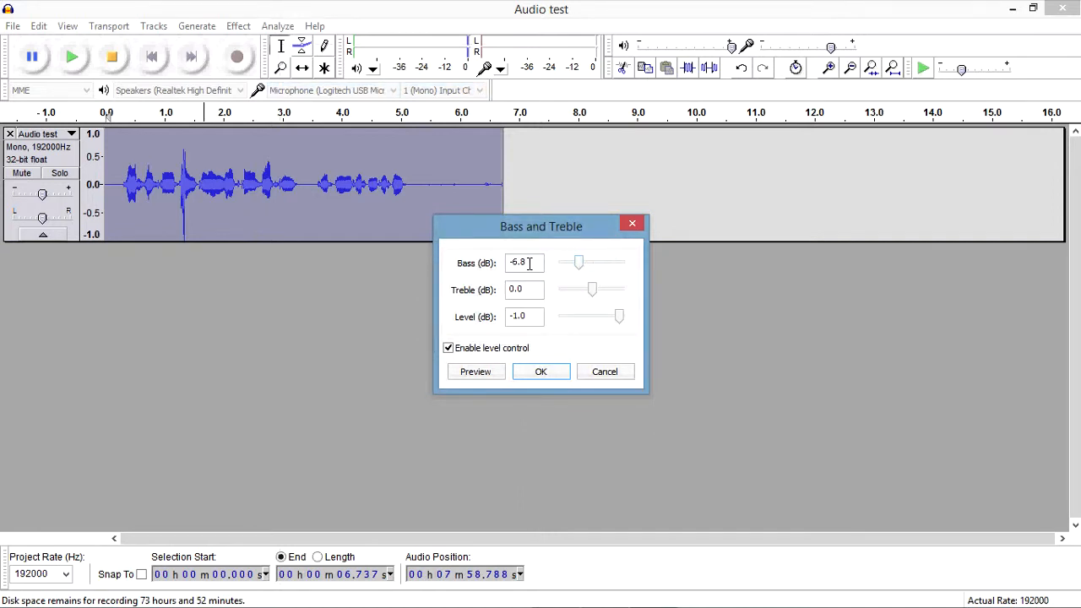
key("BackSpace")
key("BackSpace")
key("BackSpace")
key("BackSpace")
type("12")
key("Return")
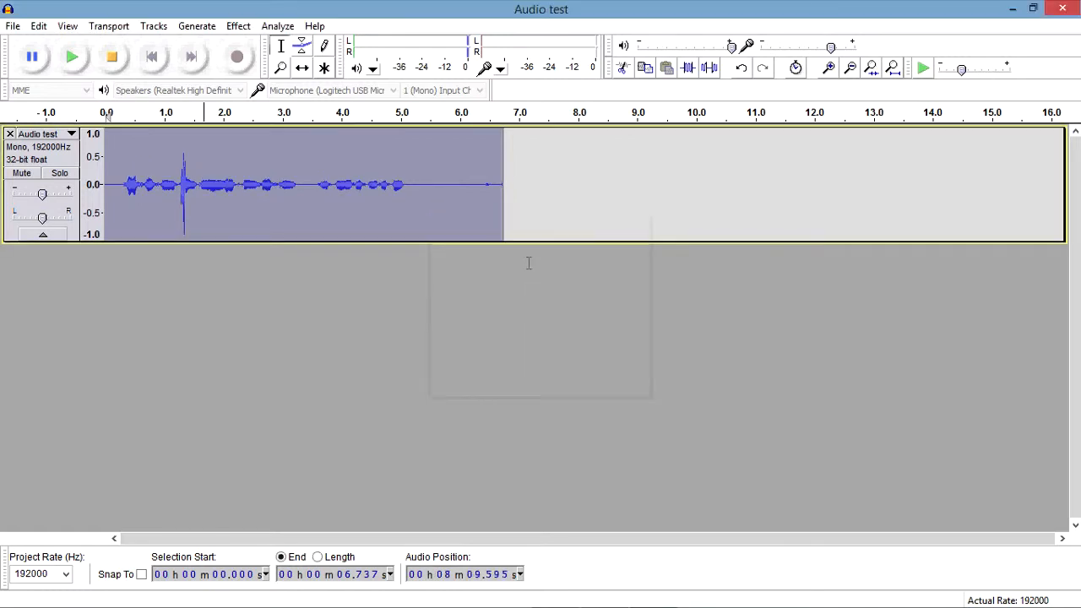
Step: Apply Bass and Treble to the whole selected track with 12 dB bass, 0 dB treble and a -1 dB level
left_click(238, 26)
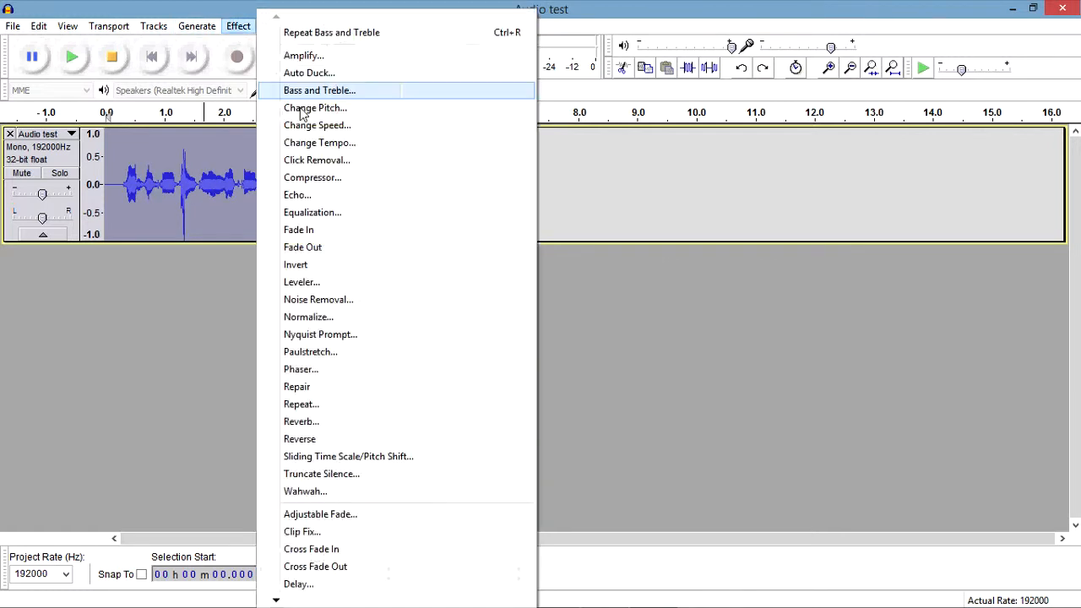
left_click(386, 88)
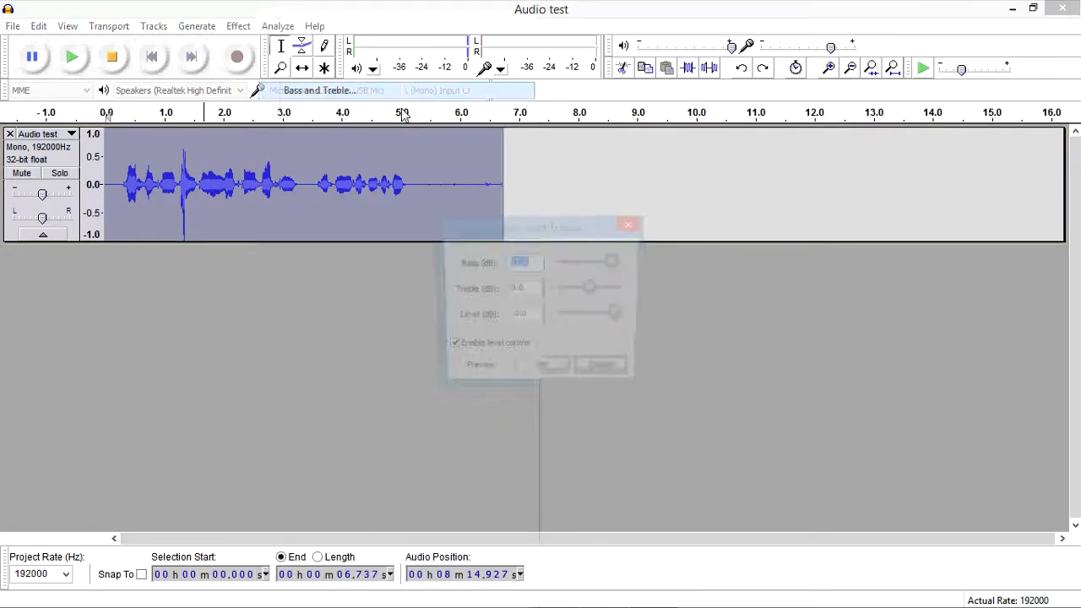
left_click(535, 263)
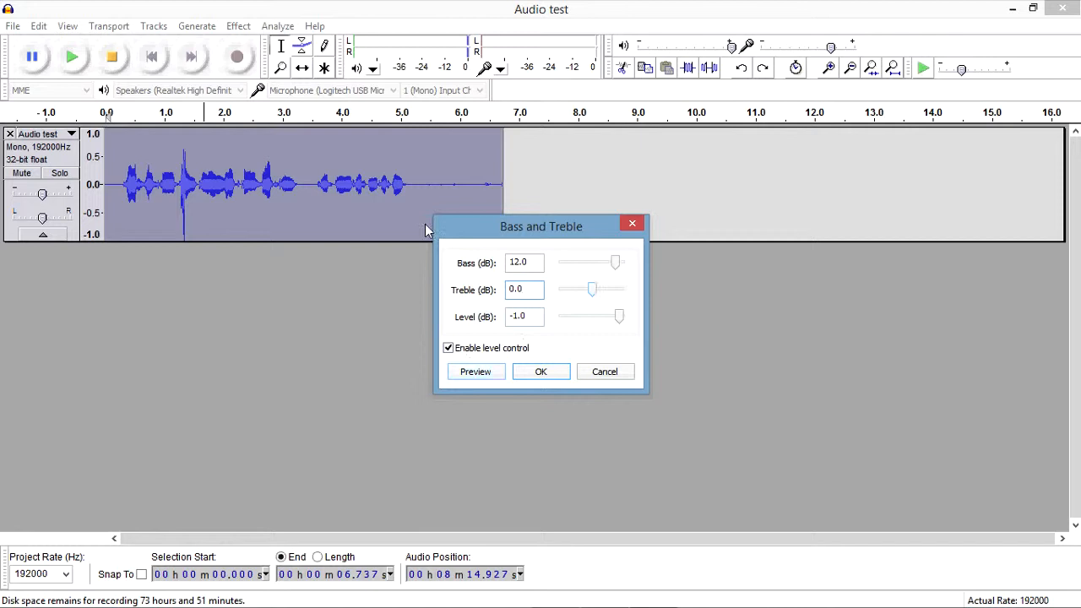
left_click(556, 374)
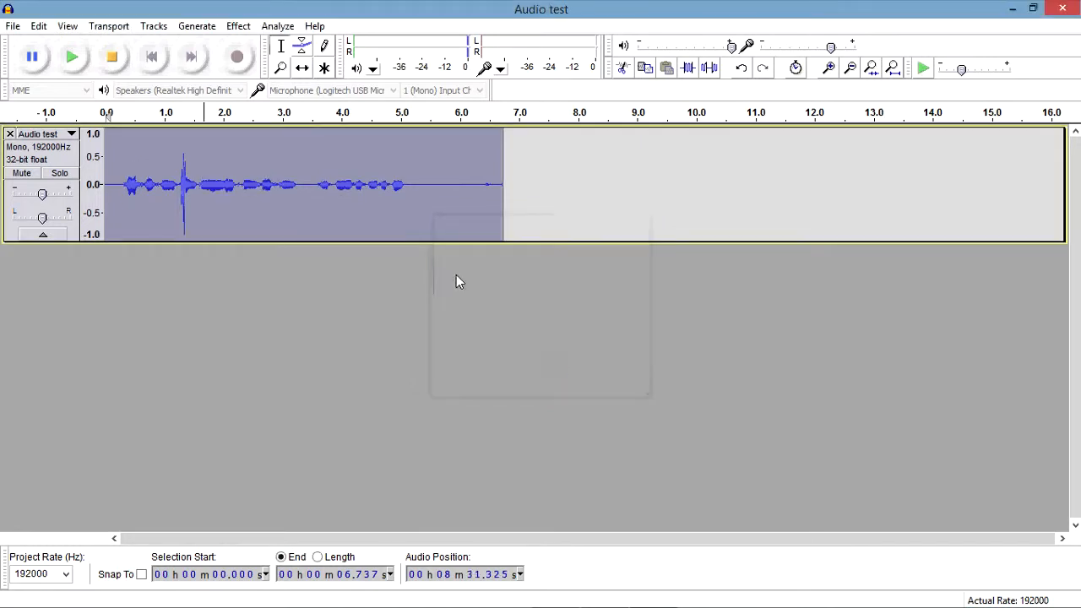
Step: Play the bass-boosted Audio test track from its beginning to hear the result
mouse_move(123, 210)
left_mouse_down()
mouse_move(368, 210)
mouse_move(423, 234)
mouse_move(126, 221)
left_mouse_up()
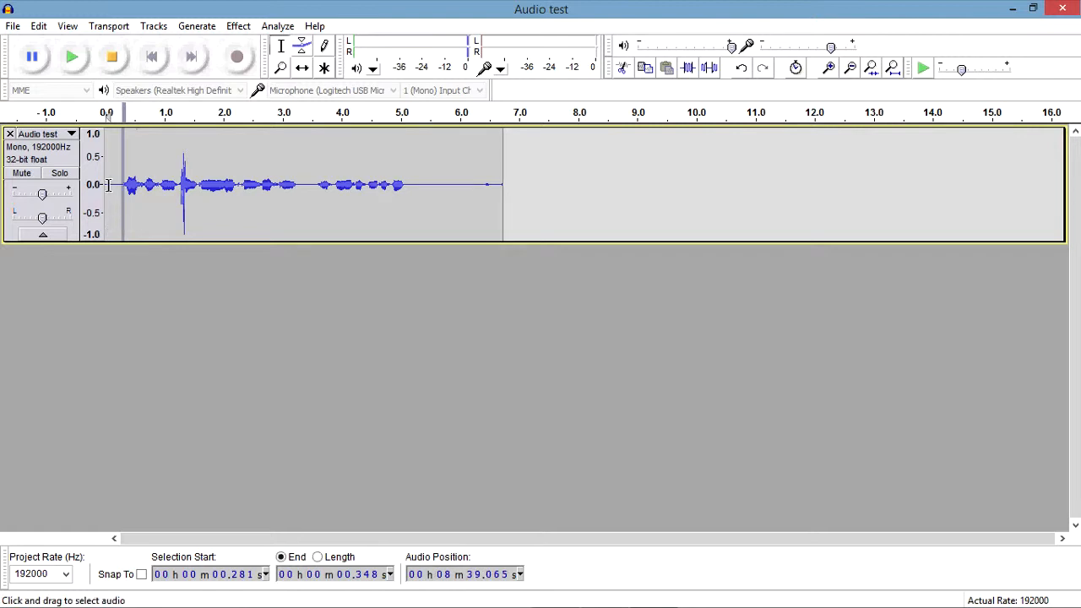
left_click(107, 182)
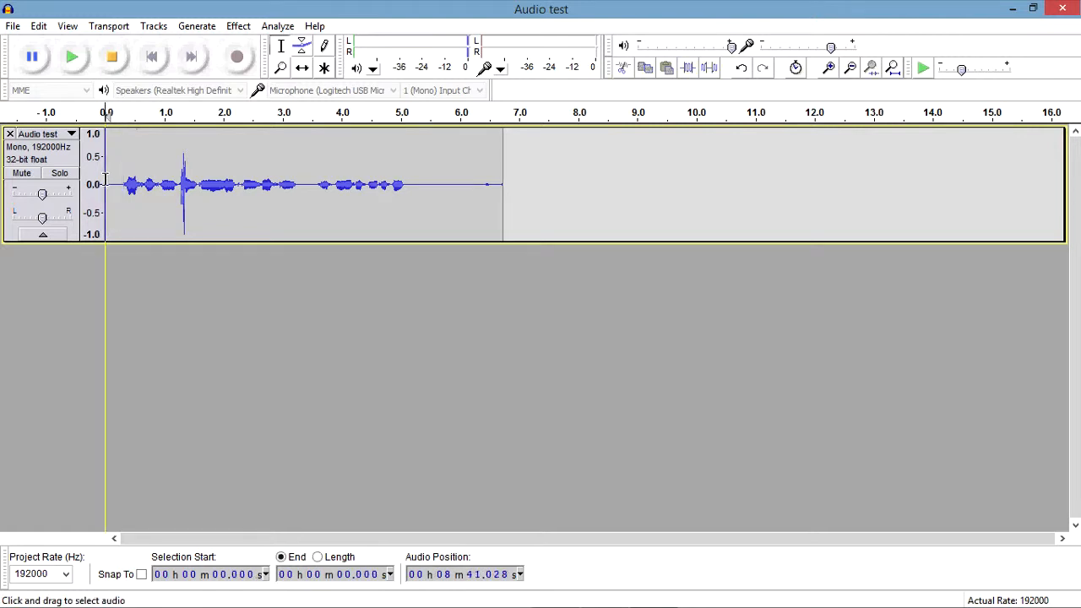
left_click(73, 56)
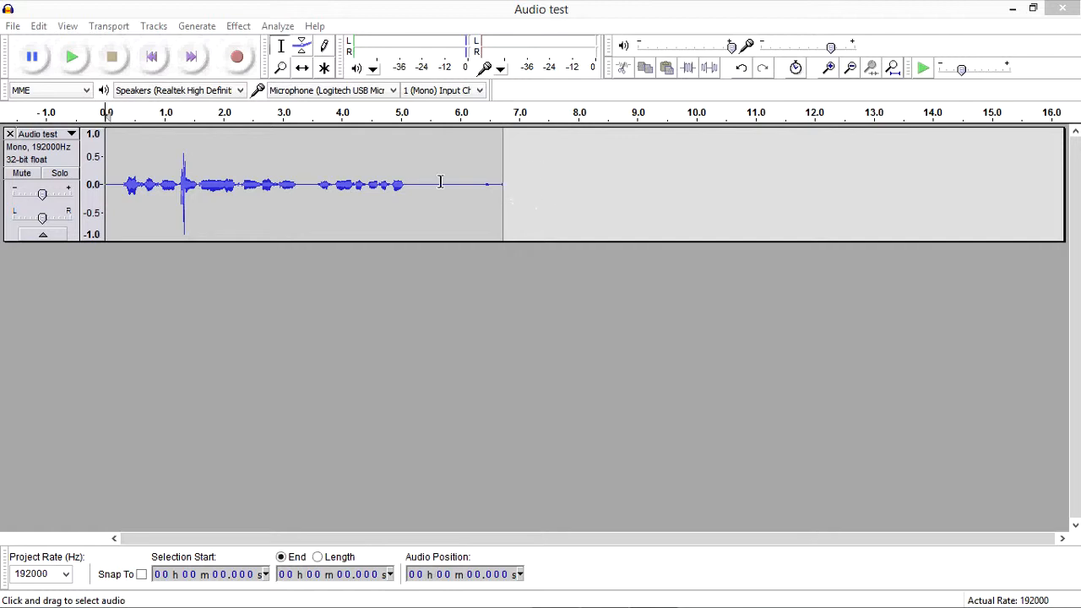
Step: Select the silent stretch after the speech, from about 5.2 to 6.2 seconds, and capture it as the Noise Removal profile
left_click_drag(416, 187, 473, 186)
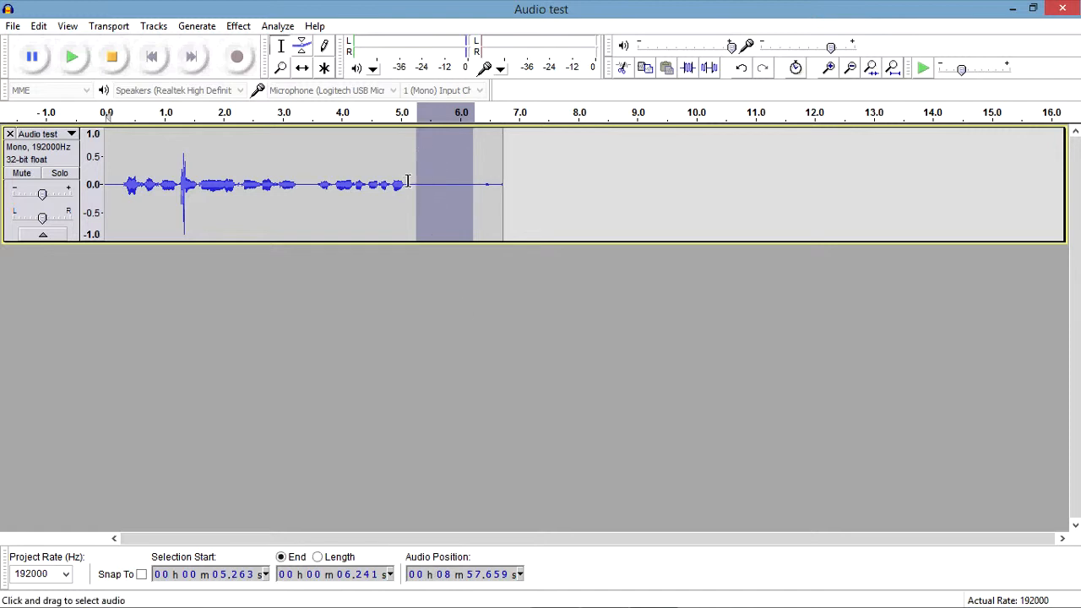
left_click_drag(412, 184, 473, 213)
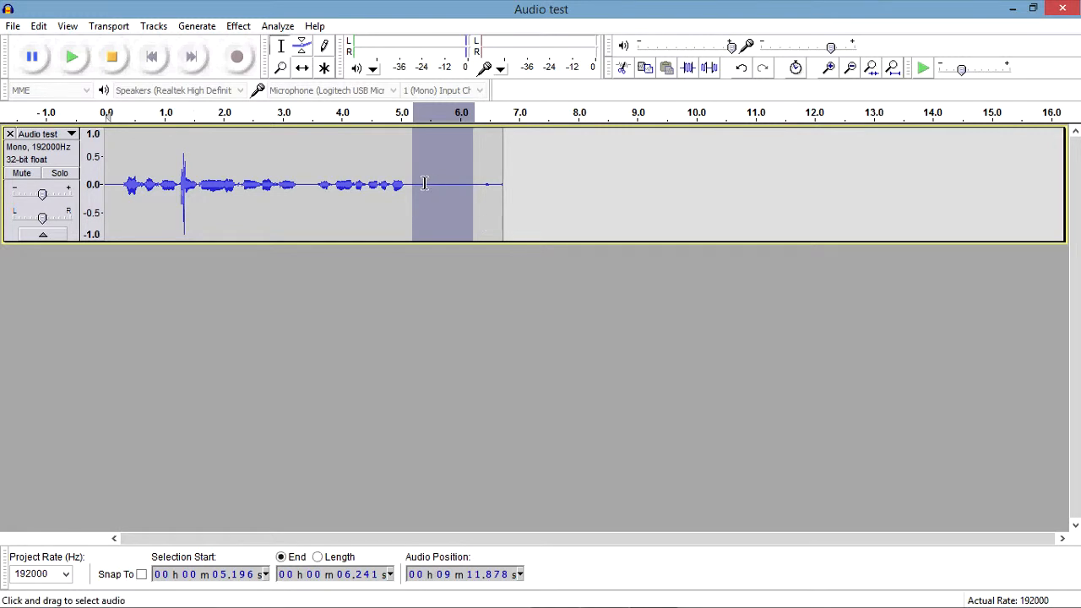
left_click(238, 26)
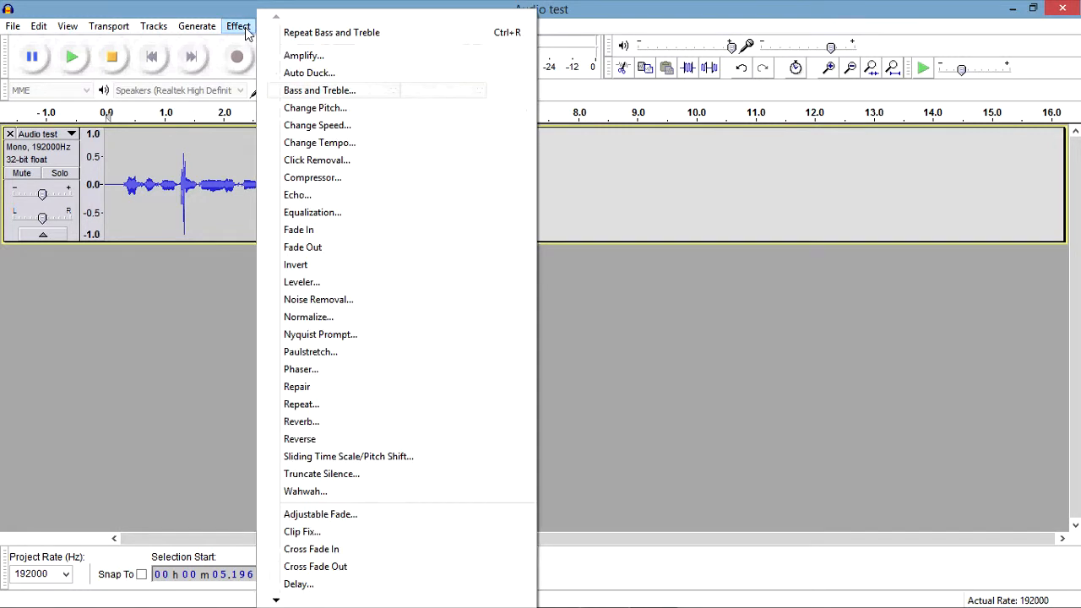
left_click(455, 298)
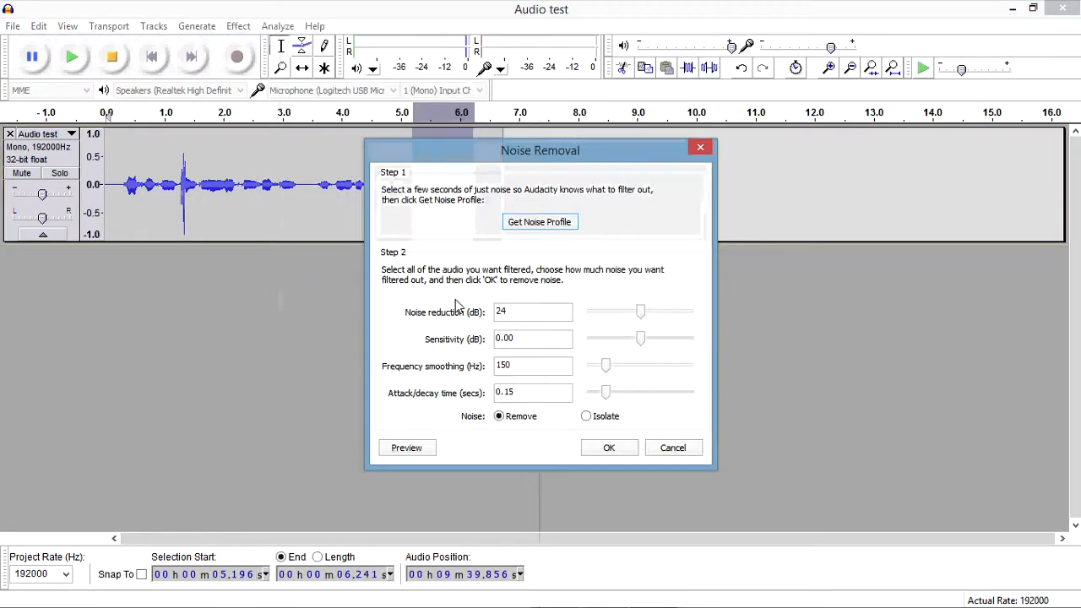
left_click(545, 224)
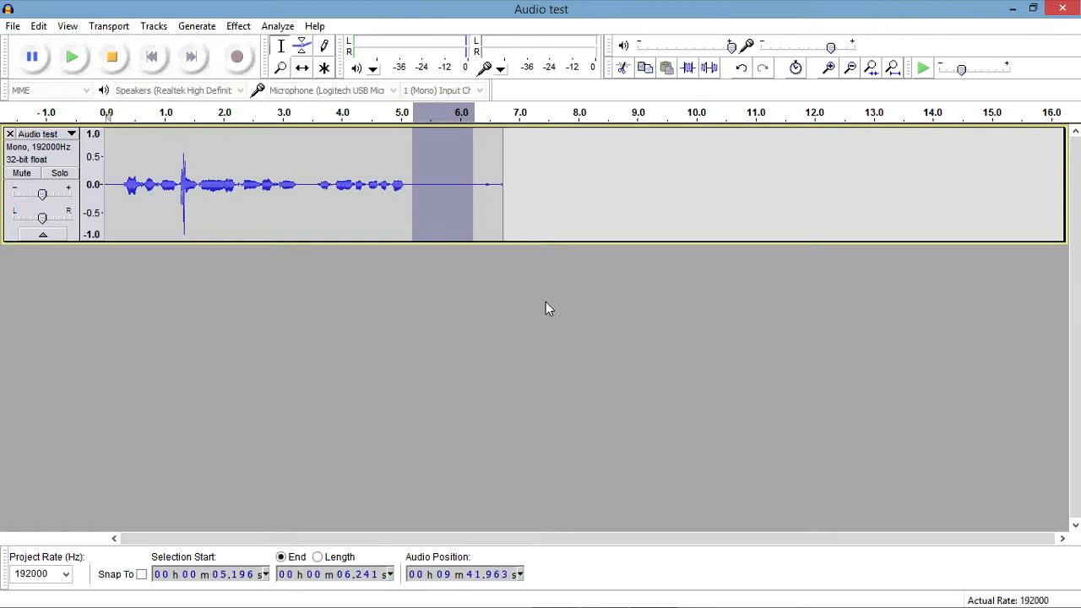
Step: Apply Noise Removal to the entire track with 24 dB reduction, 0.00 sensitivity, 150 Hz frequency smoothing and 0.15-second attack/decay time
key("ctrl+a")
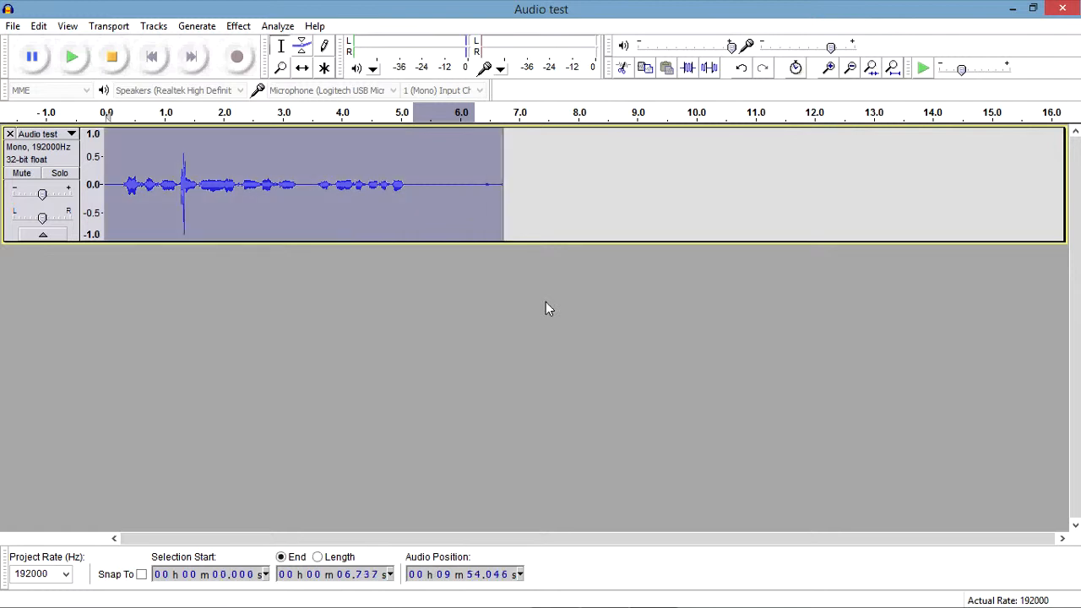
left_click(238, 26)
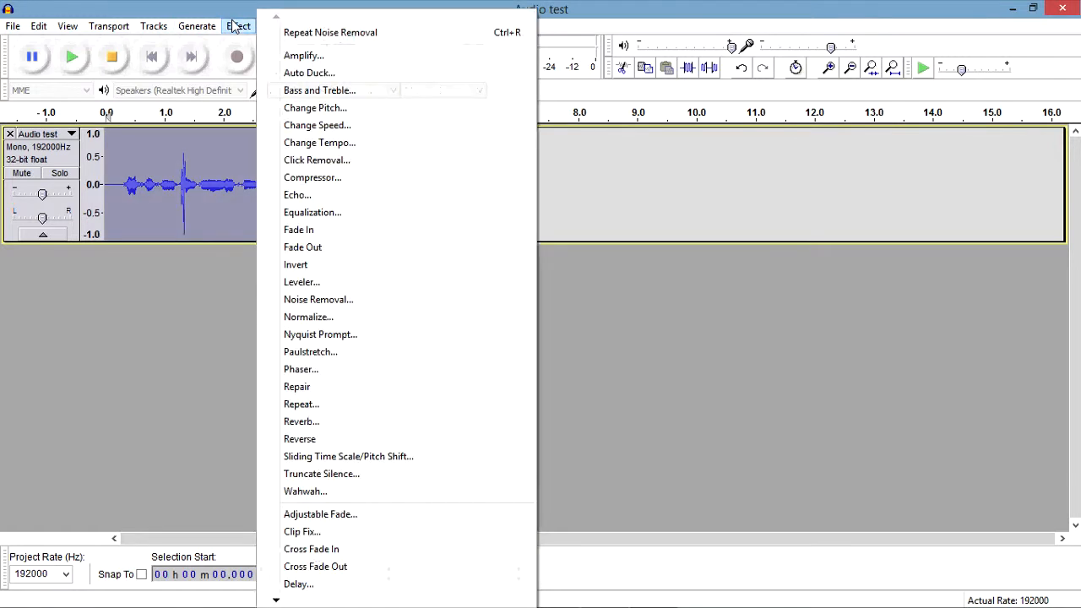
left_click(354, 301)
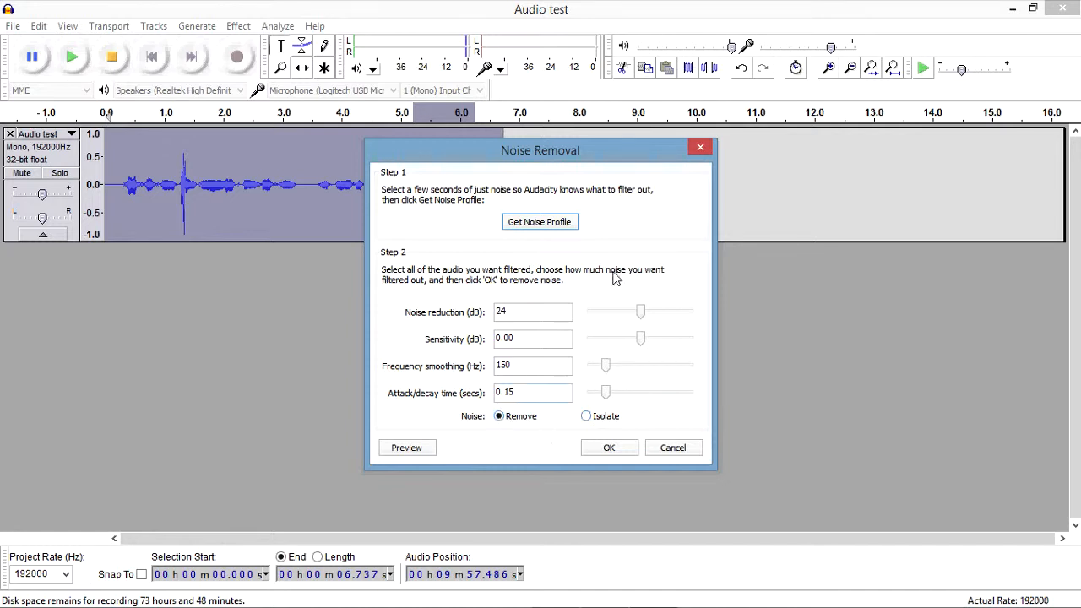
left_click(607, 451)
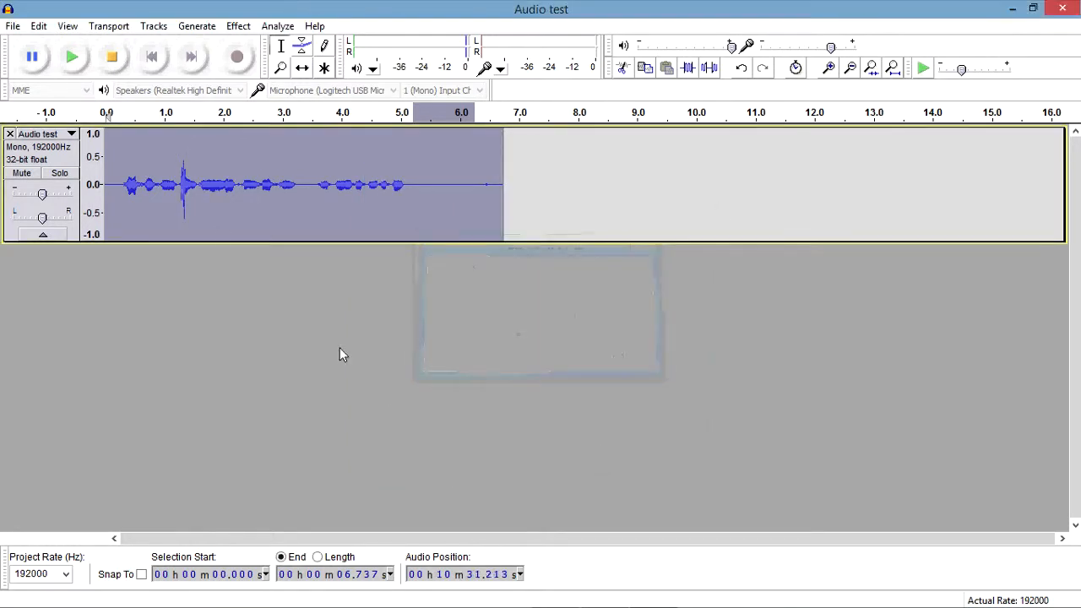
Step: Play the noise-reduced Audio test track to hear the result, and clear the full-track selection
left_click(72, 57)
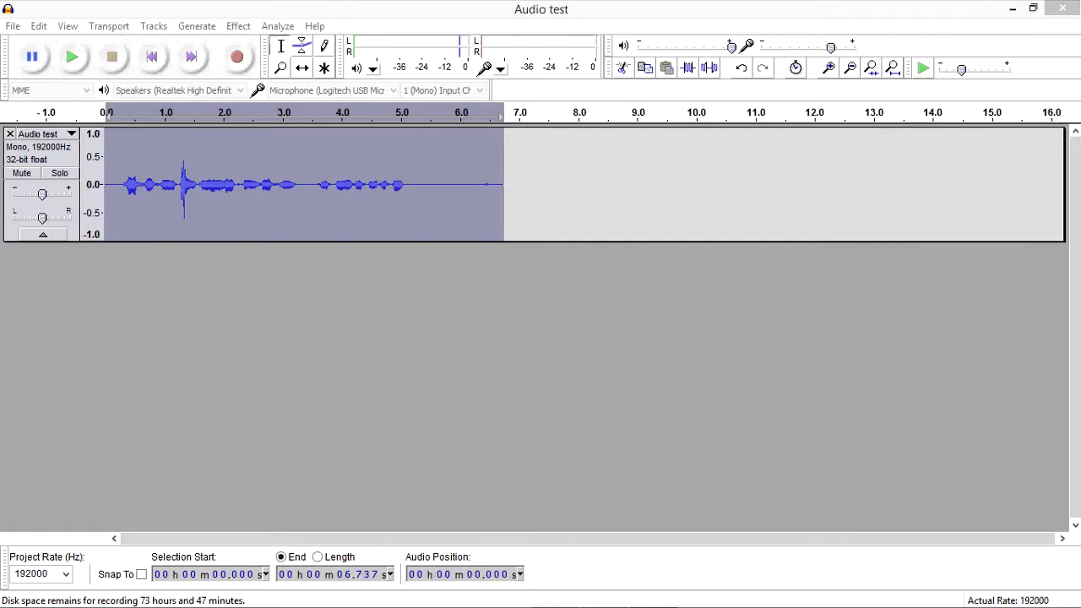
left_click(551, 223)
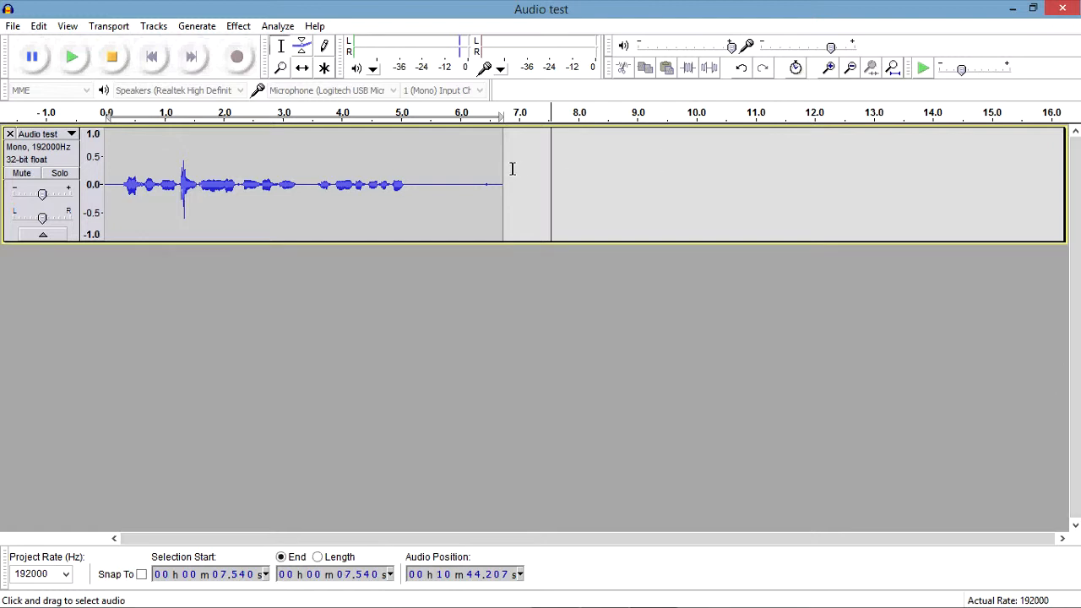
left_click_drag(509, 164, 515, 251)
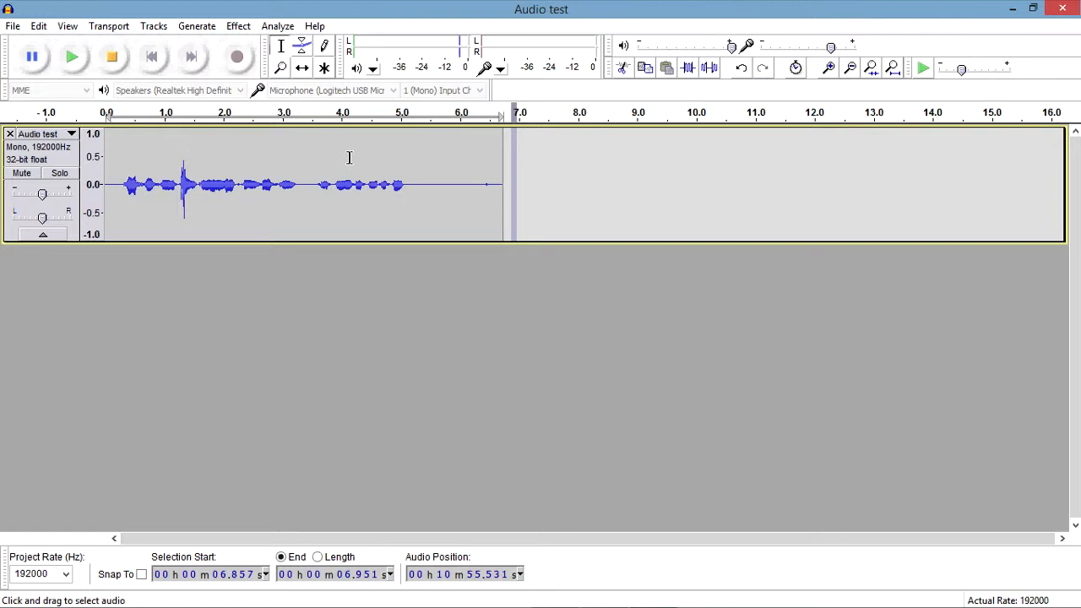
Step: Open the chain editor and review the Compressor and Bass and Treble commands of the Youtube Audio chain
left_click(13, 26)
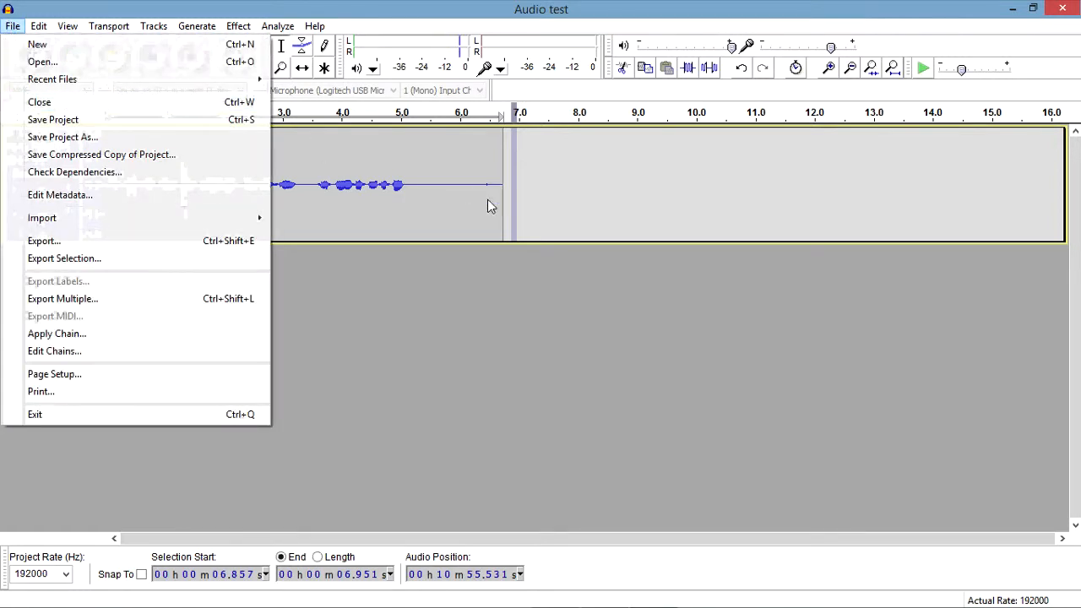
left_click(114, 356)
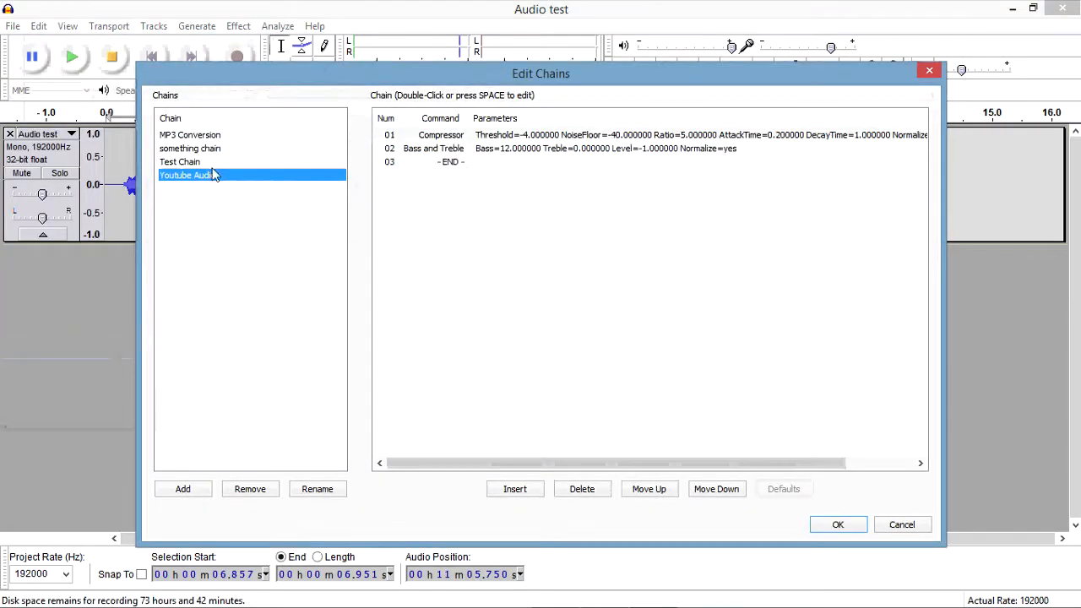
left_click(449, 138)
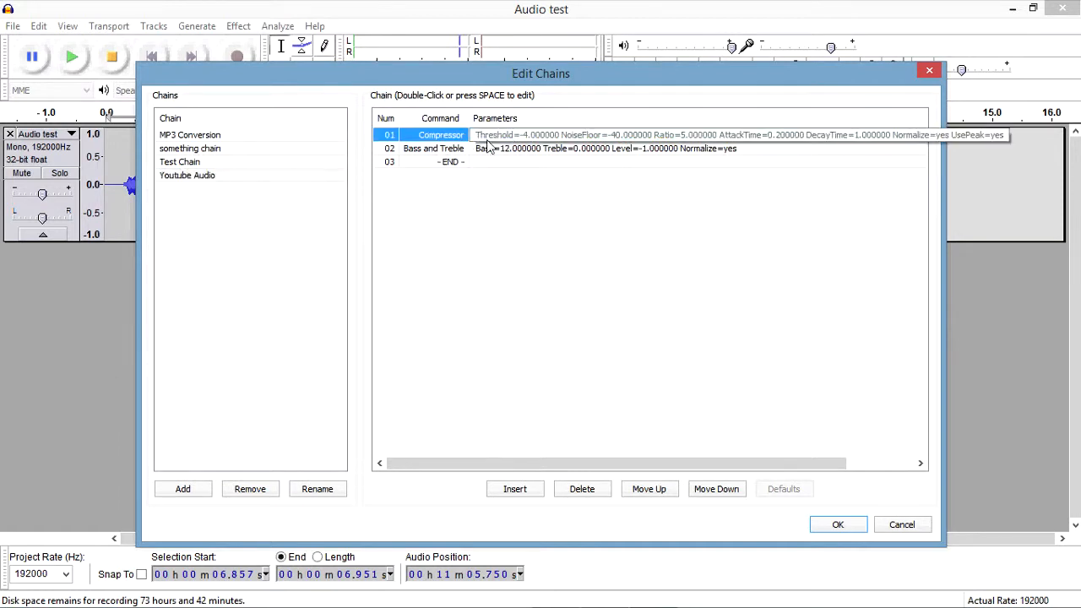
left_click(427, 149)
left_click(476, 162)
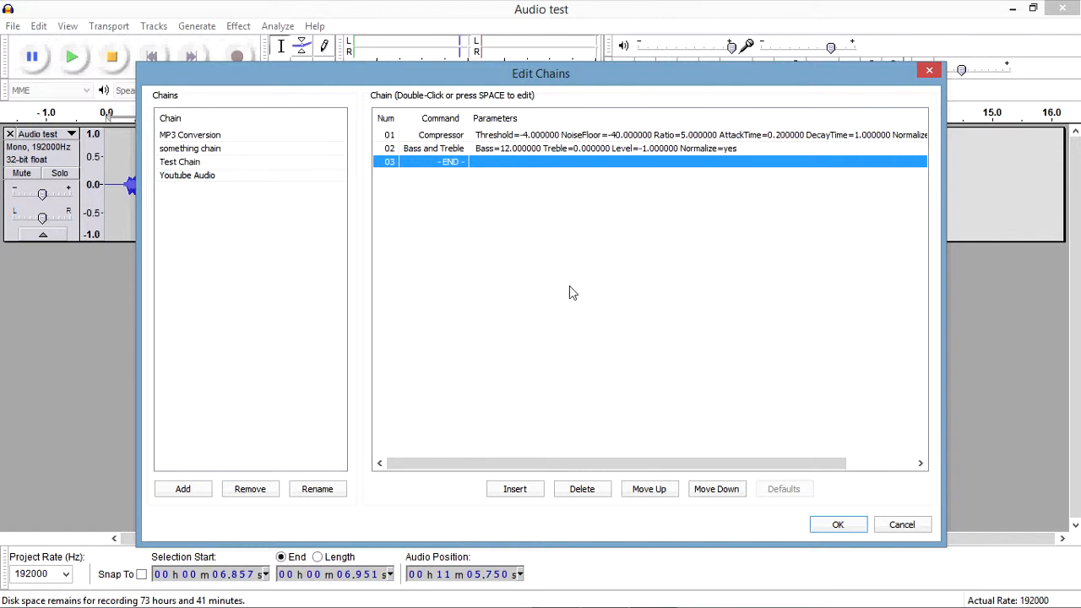
Step: Add a new chain named fhaoifhoehofhaeoinfiea
left_click(209, 460)
left_click(182, 489)
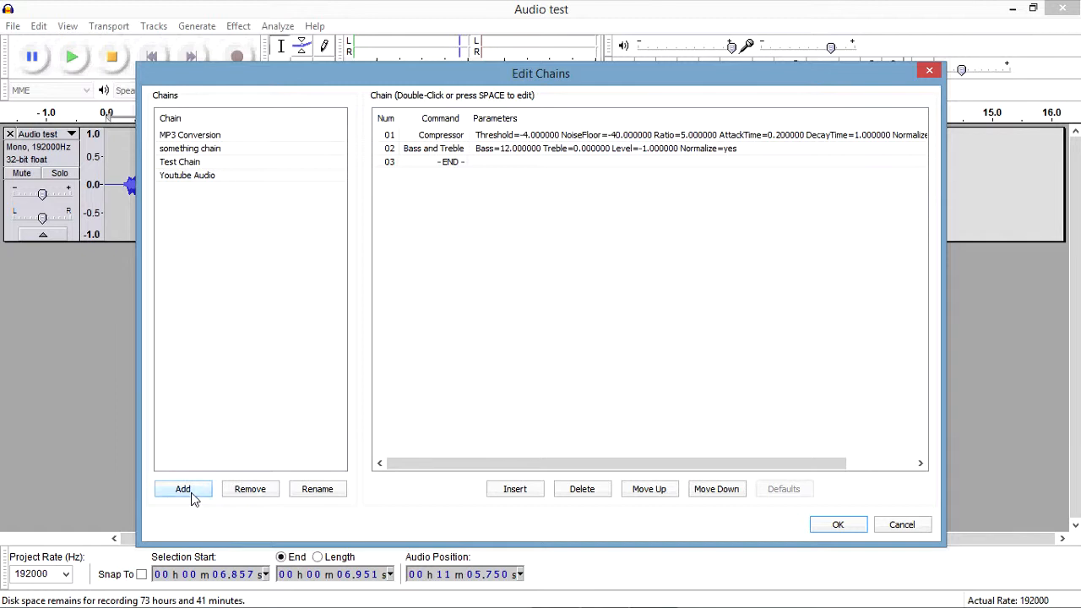
type("fhaoifhoehofhaeoinfiea")
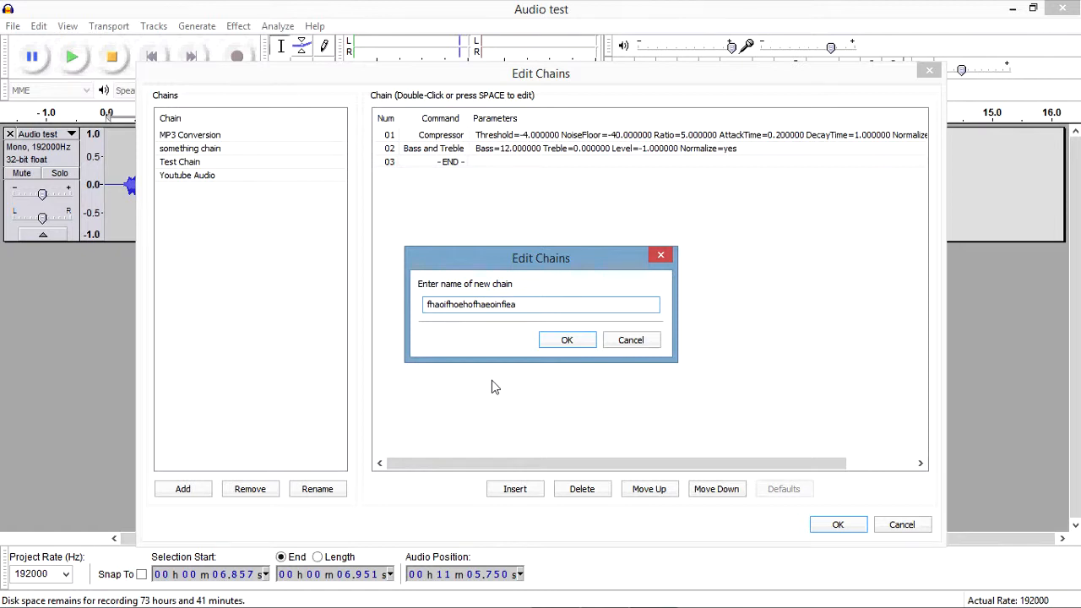
key("Return")
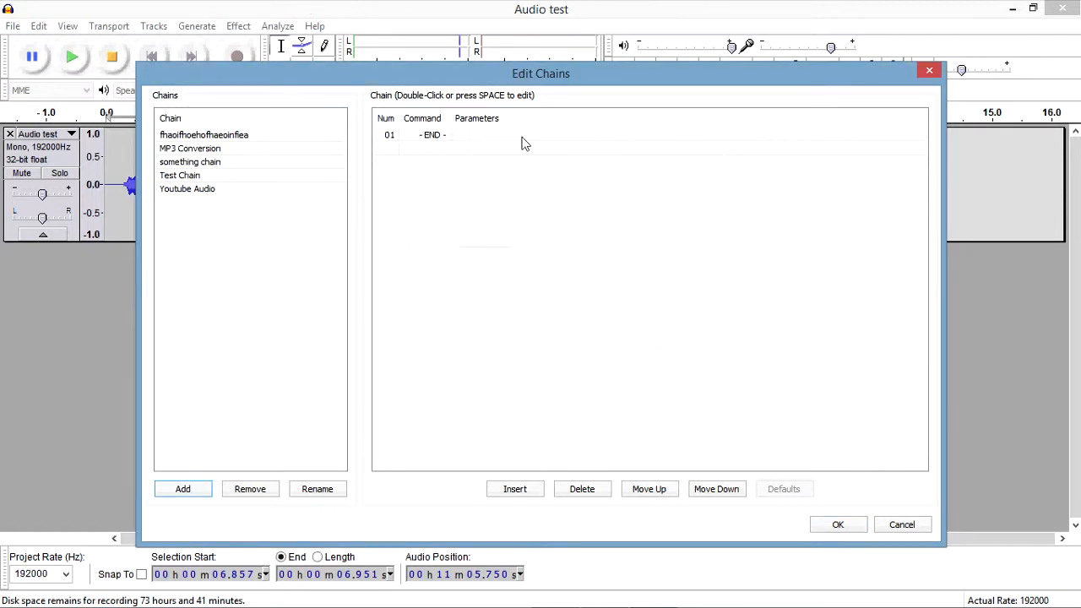
Step: Insert a Compressor command in the new chain with -4 dB threshold, -40 dB noise floor, 5:1 ratio, 0.2-second attack and 1.0-second decay
left_click(440, 137)
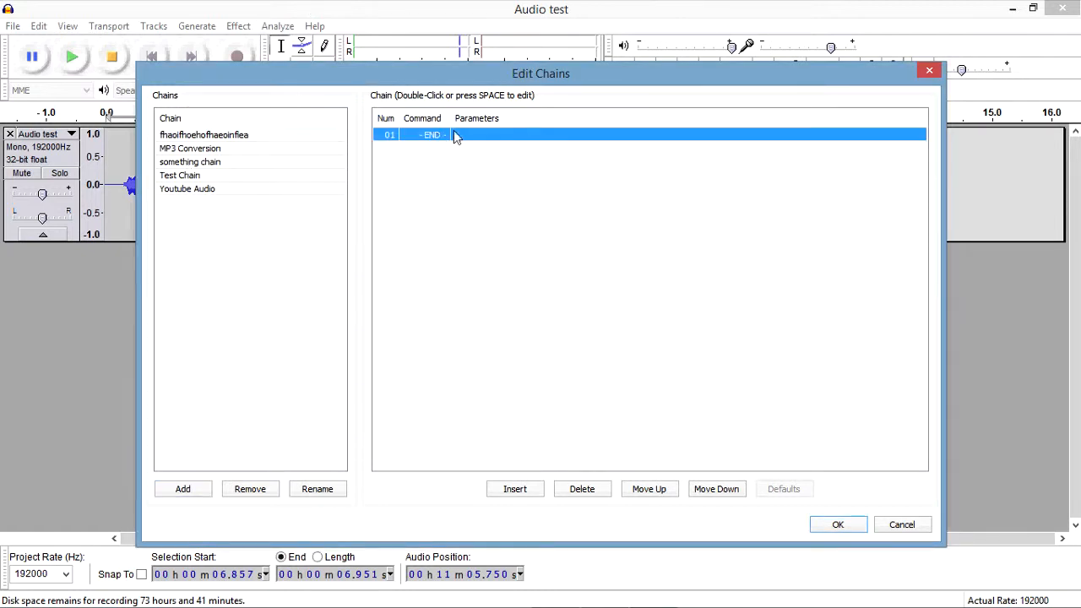
left_click(533, 495)
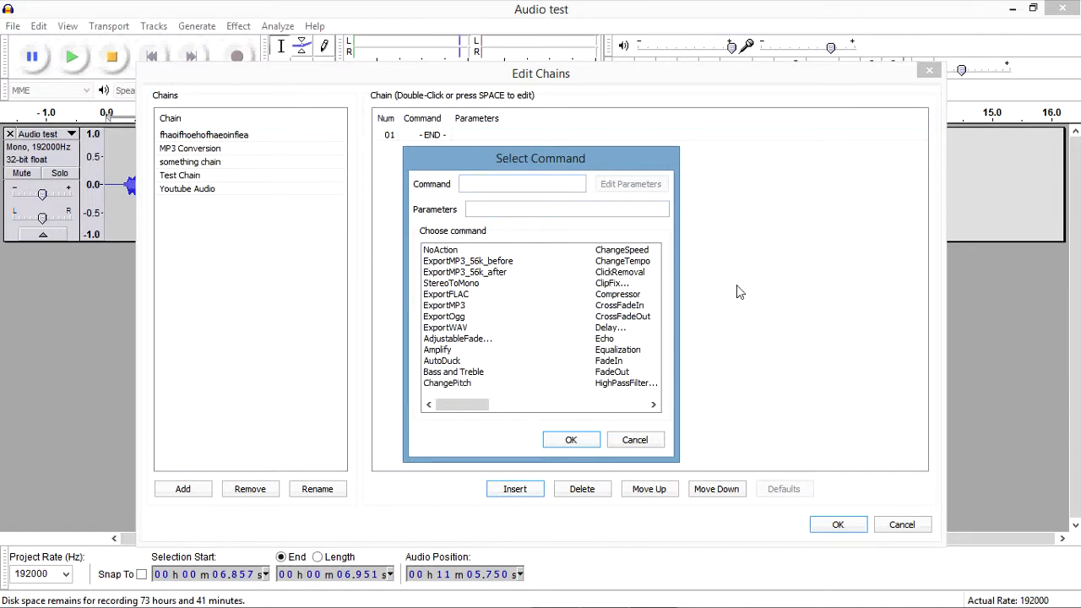
left_click(622, 295)
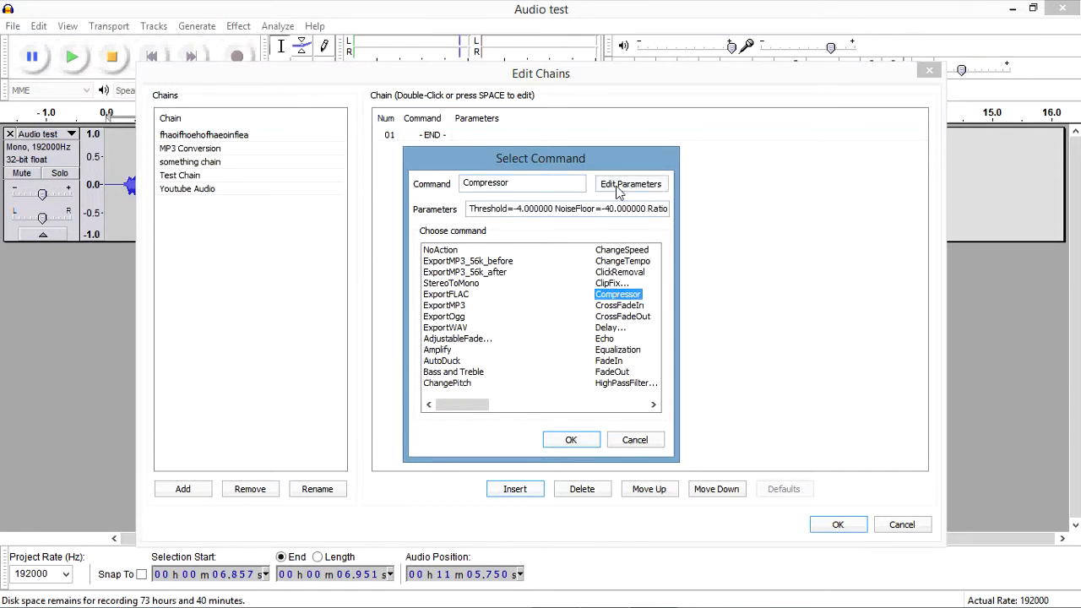
left_click(617, 189)
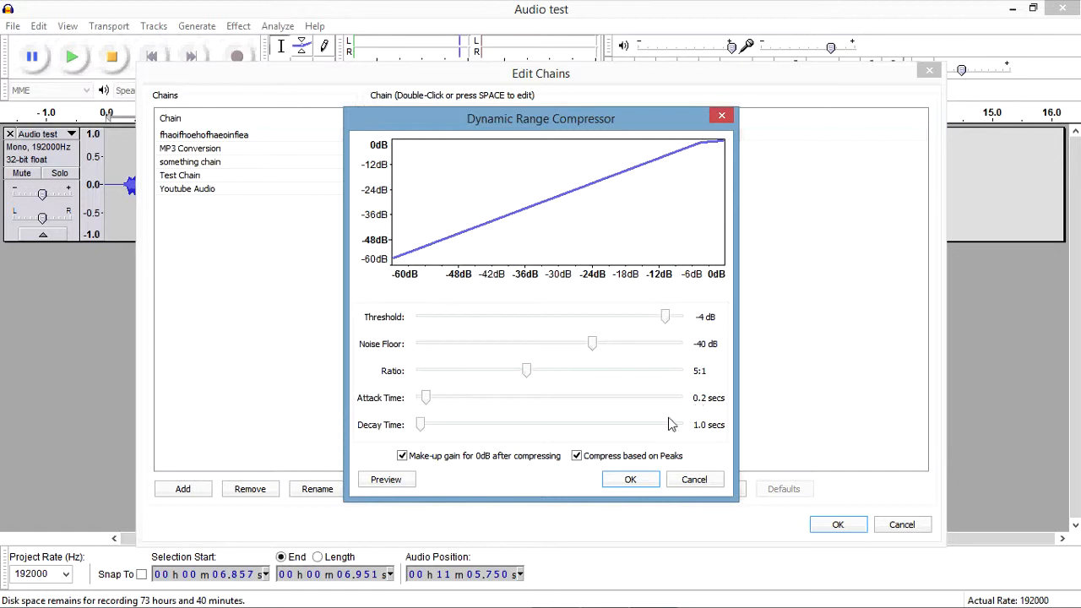
left_click(632, 479)
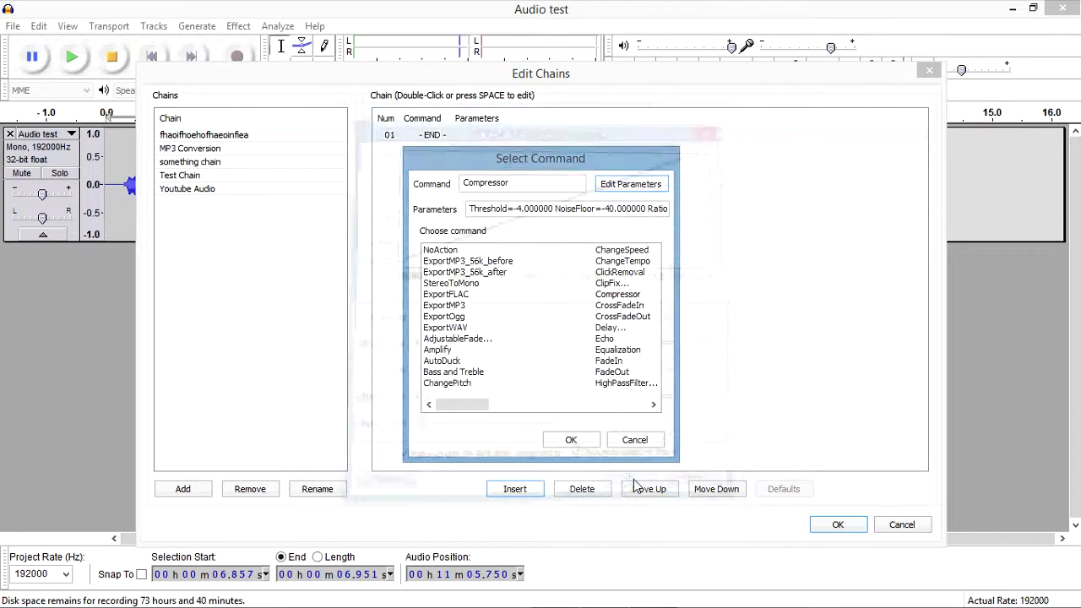
left_click(568, 440)
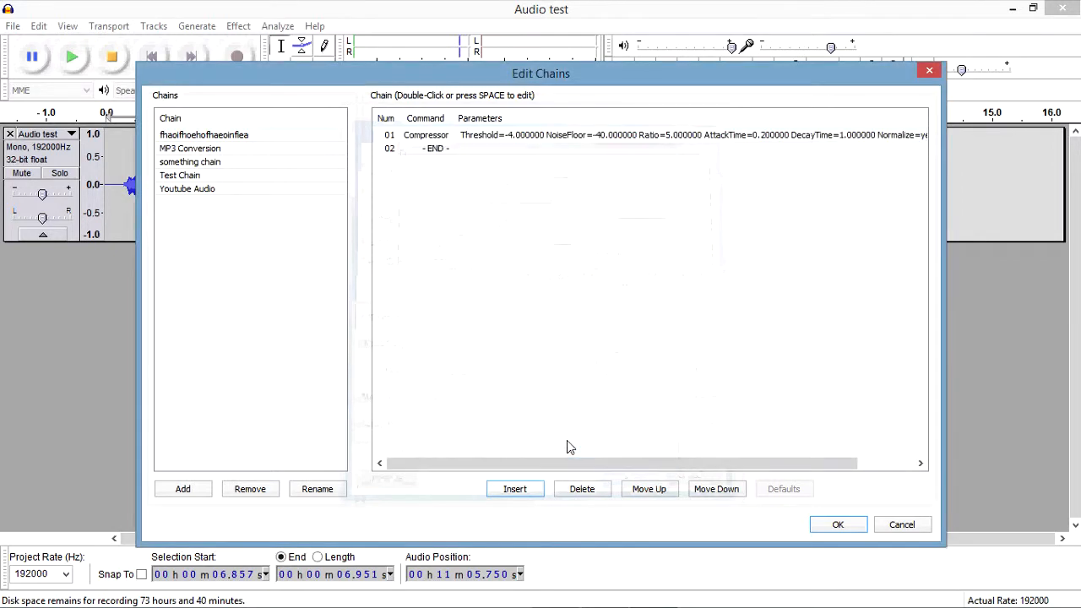
Step: Insert a Bass and Treble command with 12 dB bass, 0 dB treble and -1 dB level after the Compressor, and save the chain
left_click(515, 491)
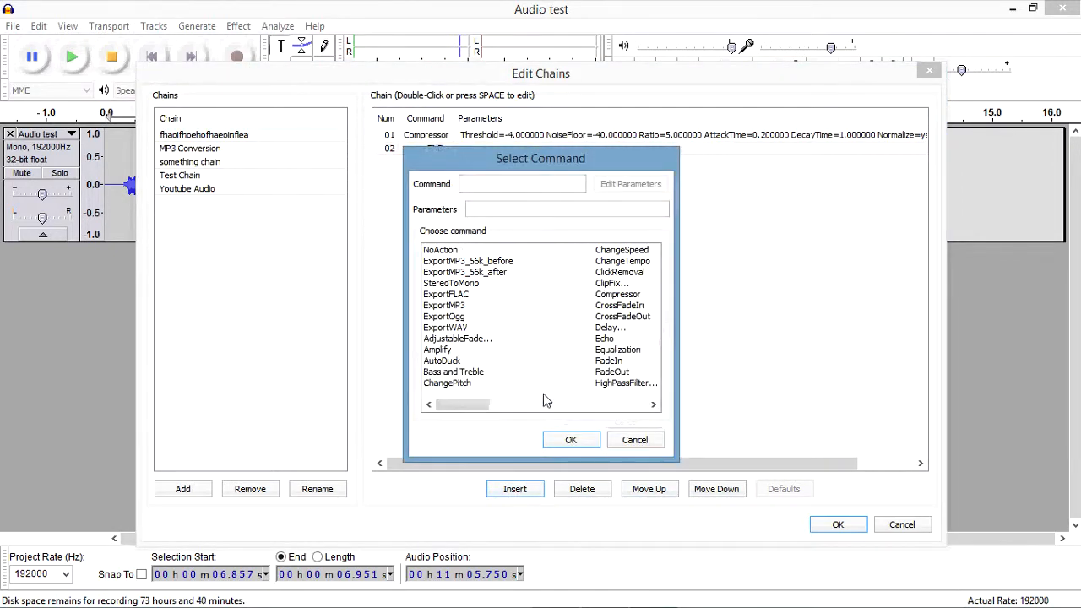
left_click(461, 373)
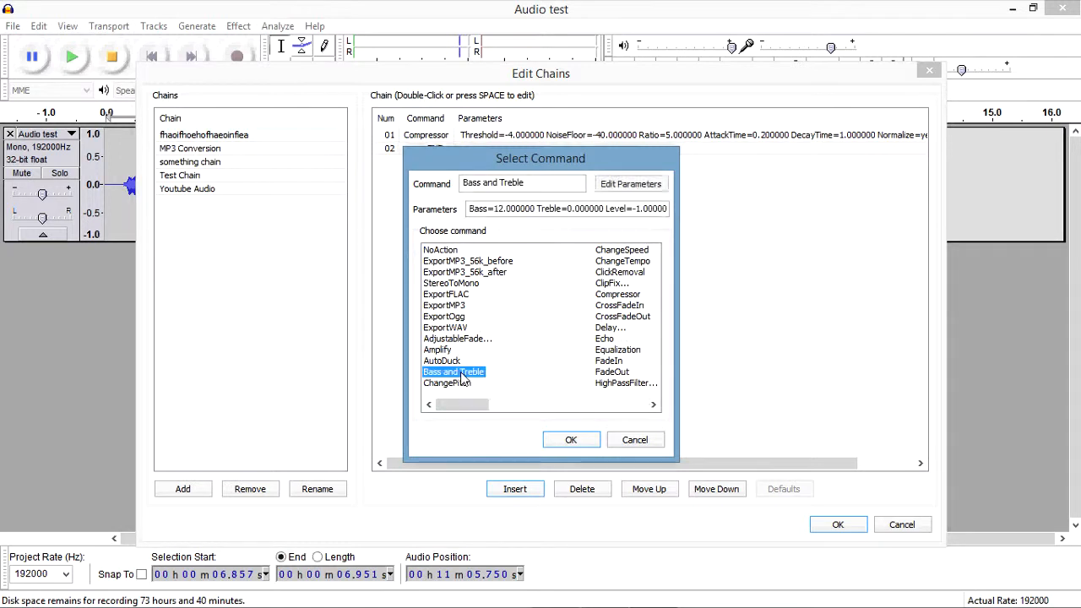
left_click(630, 184)
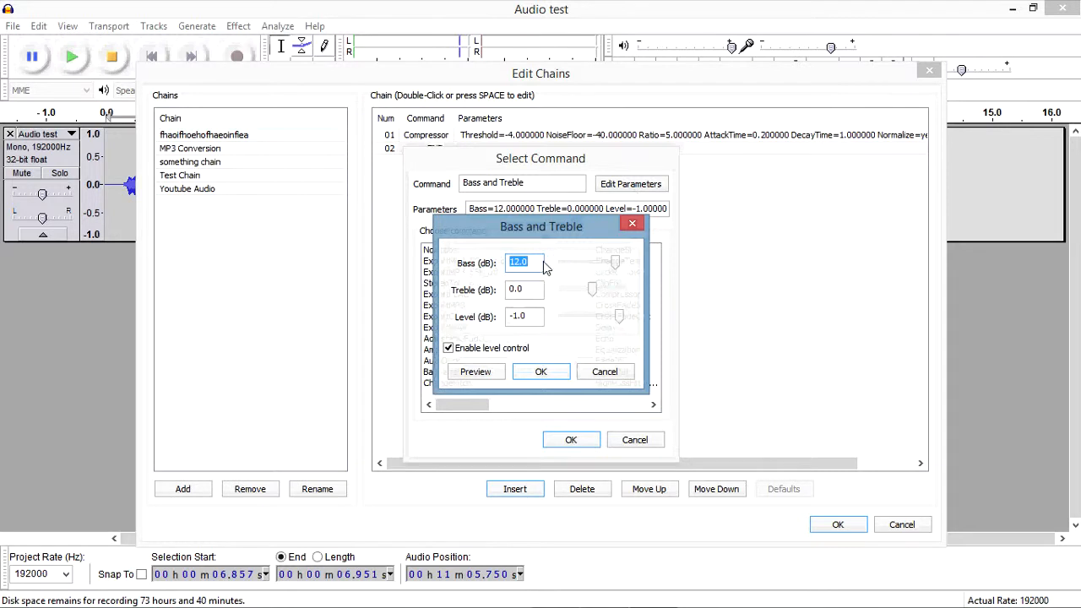
left_click(540, 371)
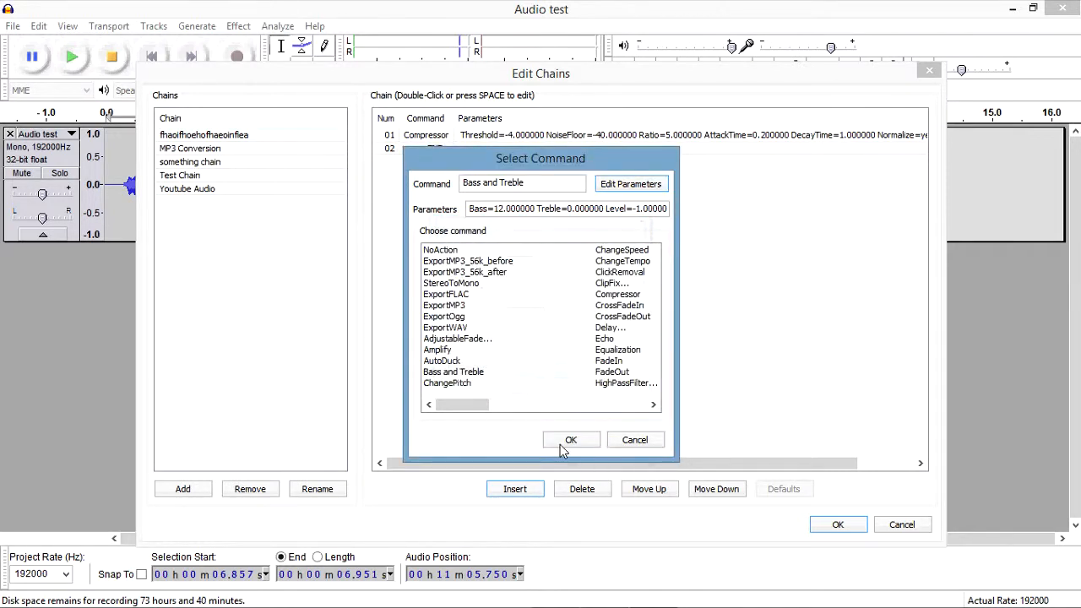
left_click(565, 440)
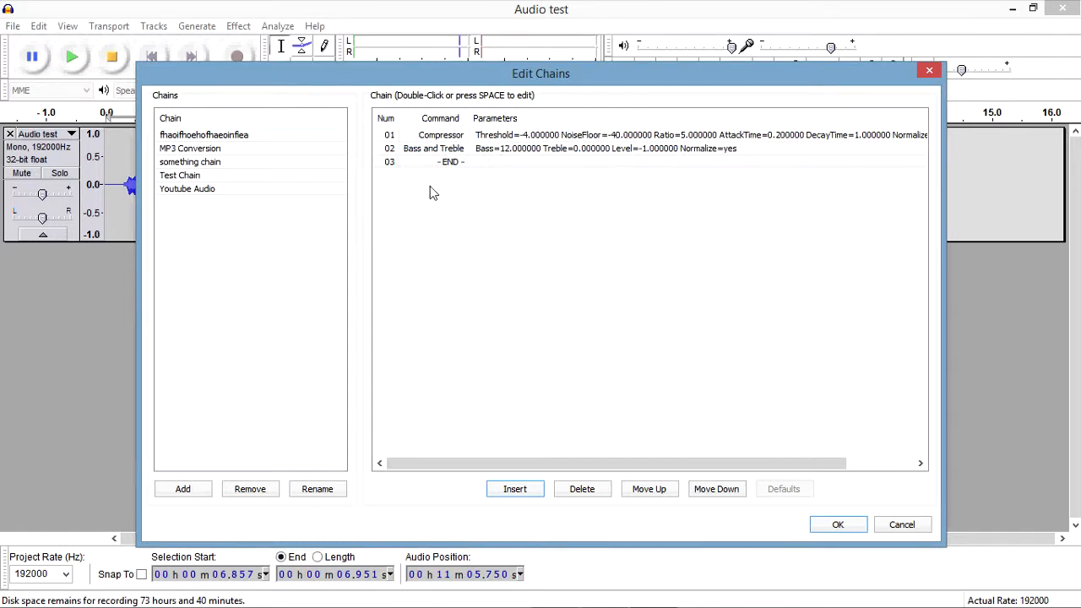
left_click(836, 525)
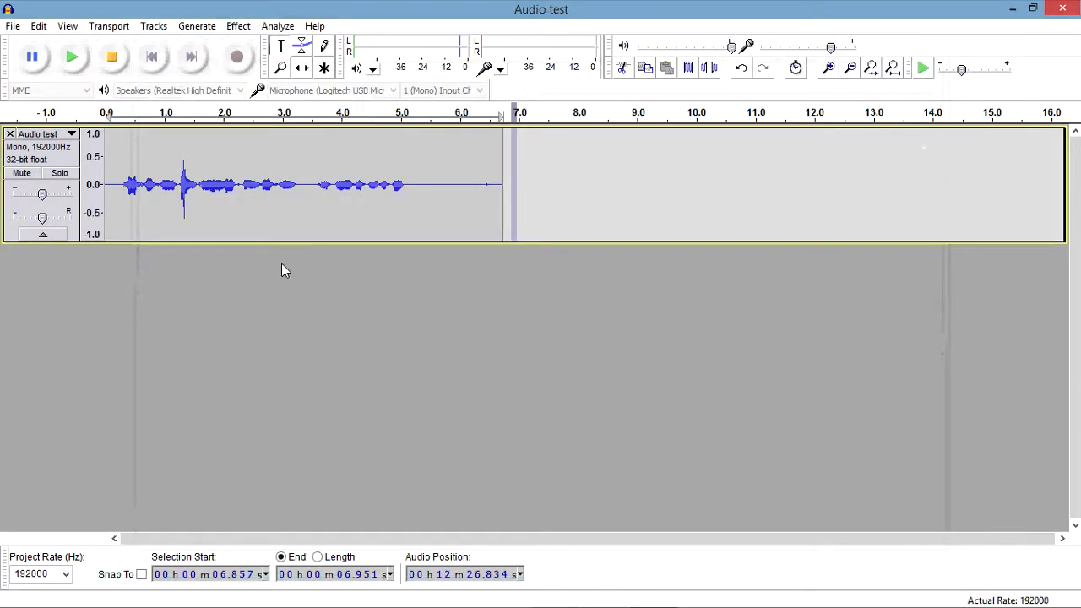
Step: Replace the processed clip with the original Audio test WAV file from the desktop, removing the emptied old track
left_click_drag(503, 206, 103, 207)
key("Delete")
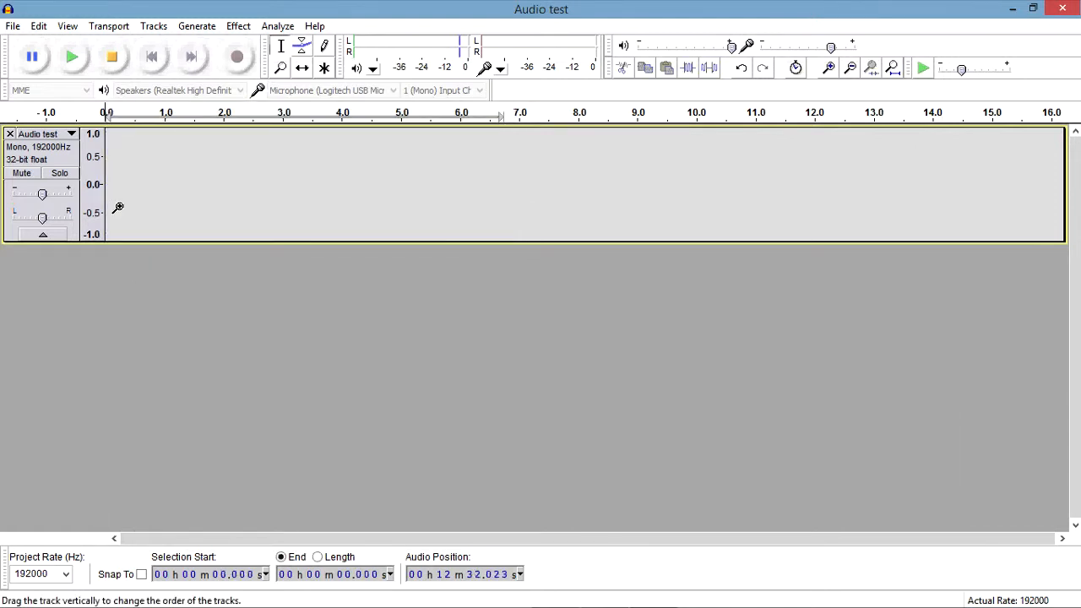
left_click_drag(560, 12, 1080, 321)
left_click_drag(207, 375, 728, 251)
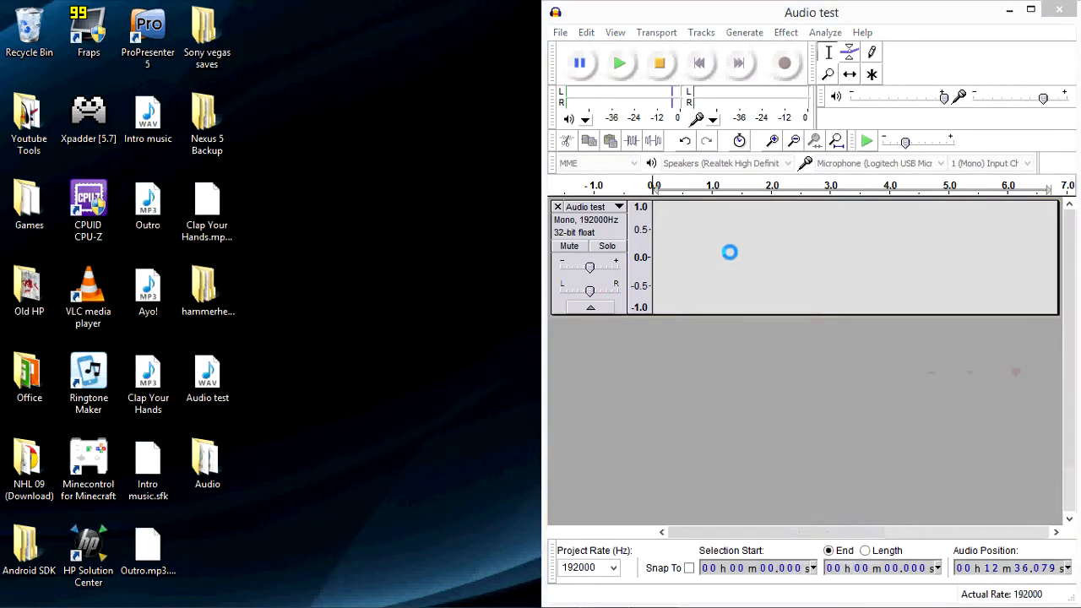
left_click(638, 407)
left_click_drag(748, 12, 577, 0)
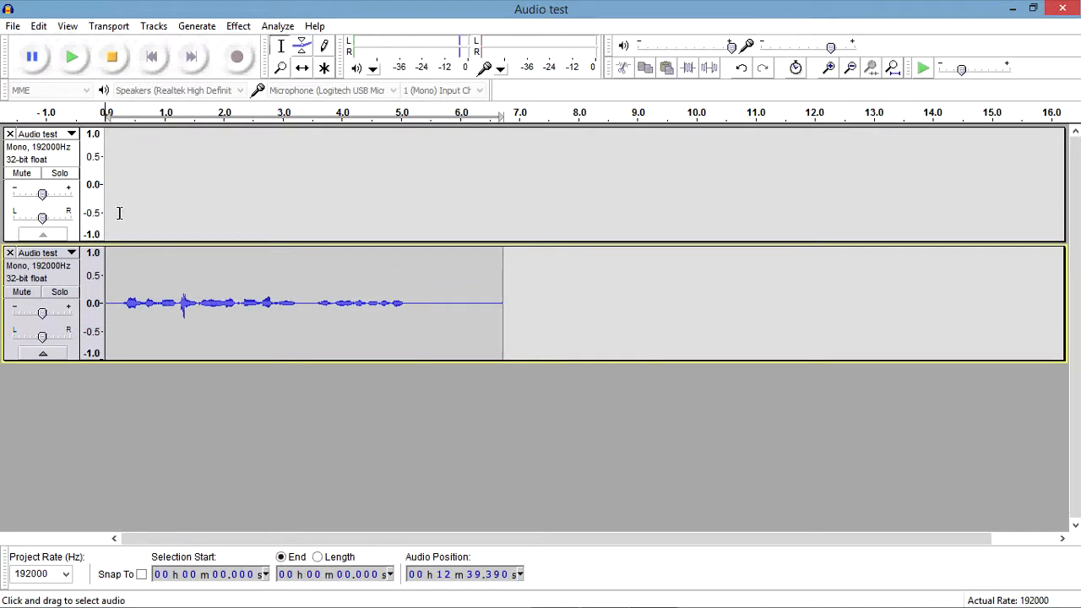
left_click(10, 133)
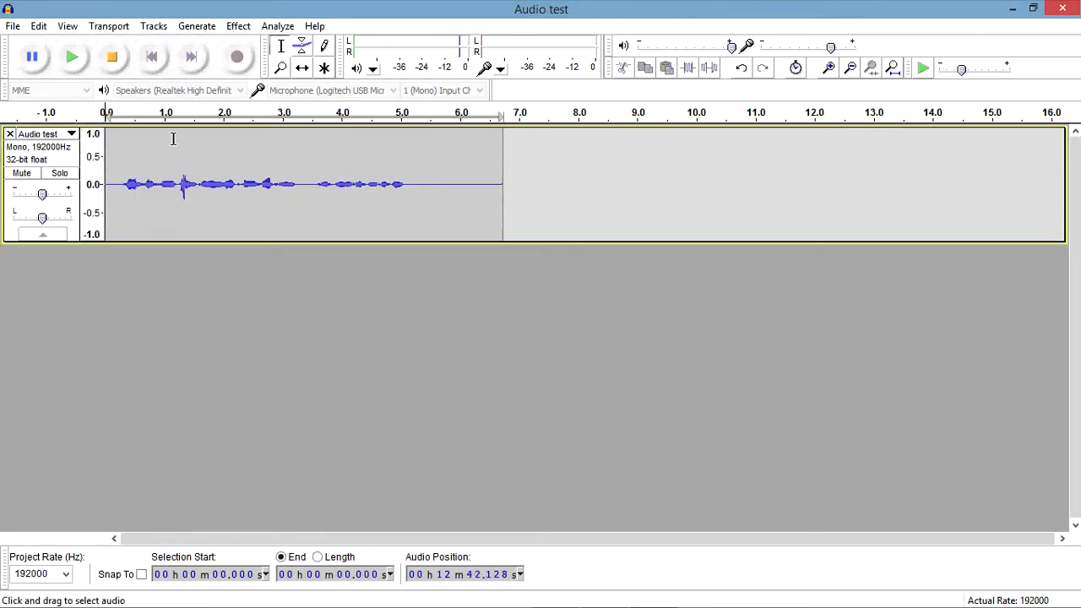
Step: Apply the fhaoifhoehofhaeoinfiea chain to the current project
left_click(15, 26)
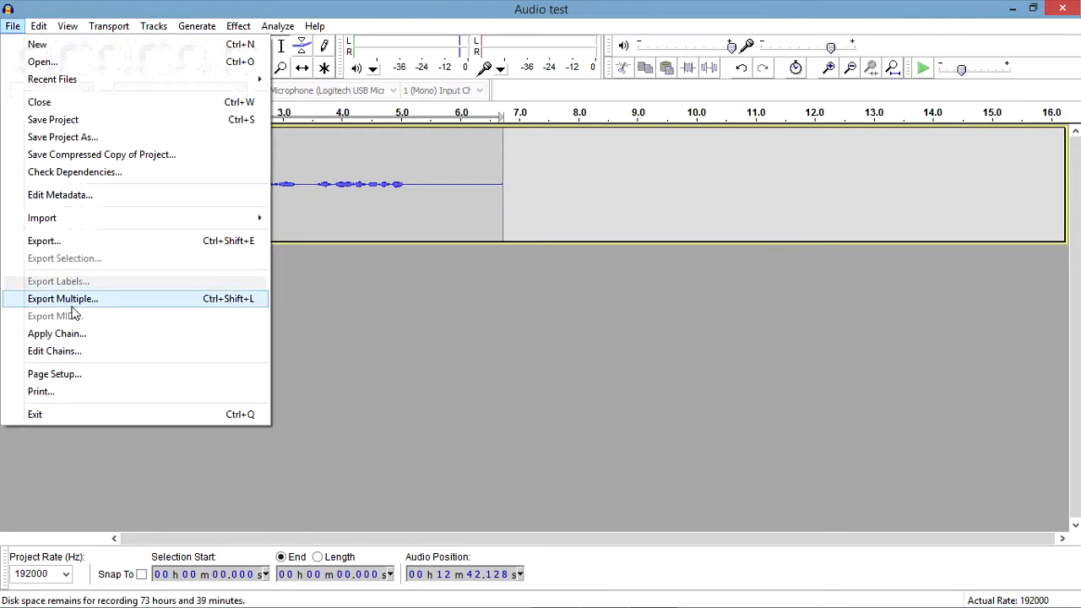
left_click(58, 334)
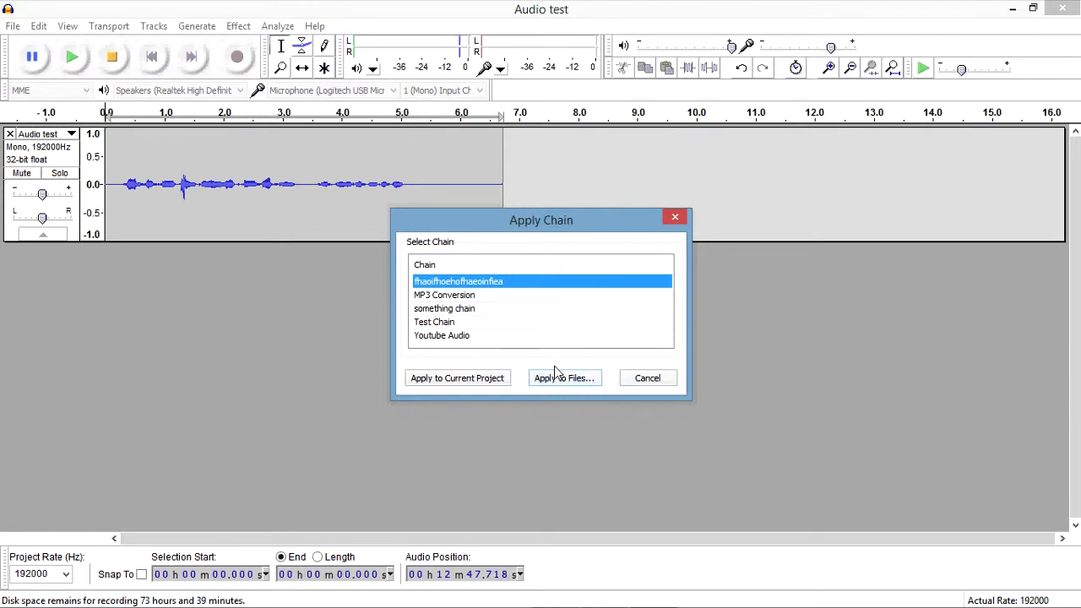
left_click(492, 381)
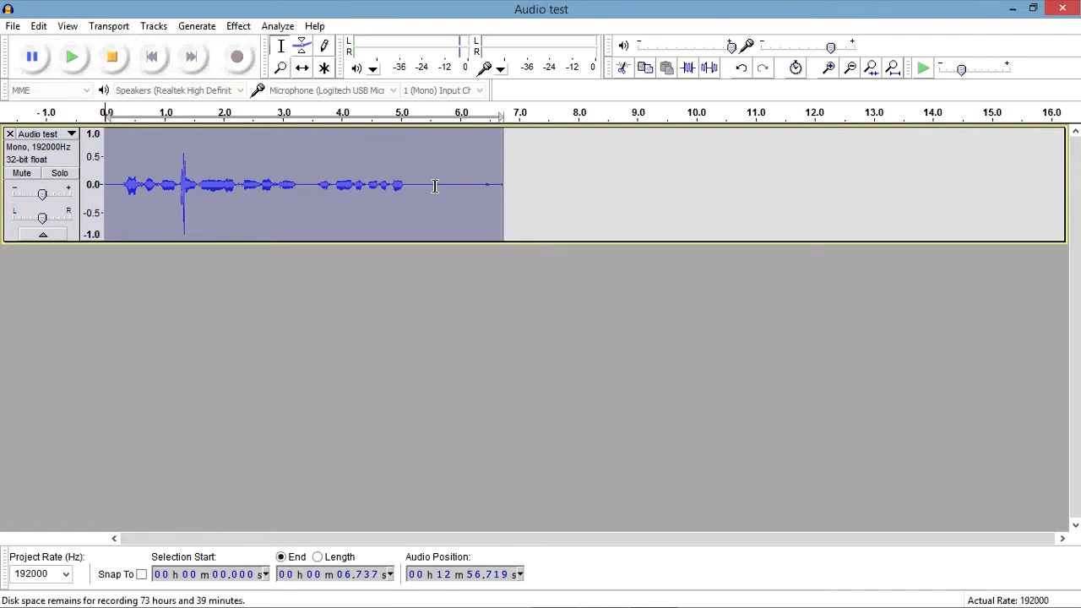
Step: Capture a noise profile for Noise Removal from the silent stretch between about 5.3 and 6.1 seconds
left_click_drag(417, 184, 462, 206)
left_click(240, 25)
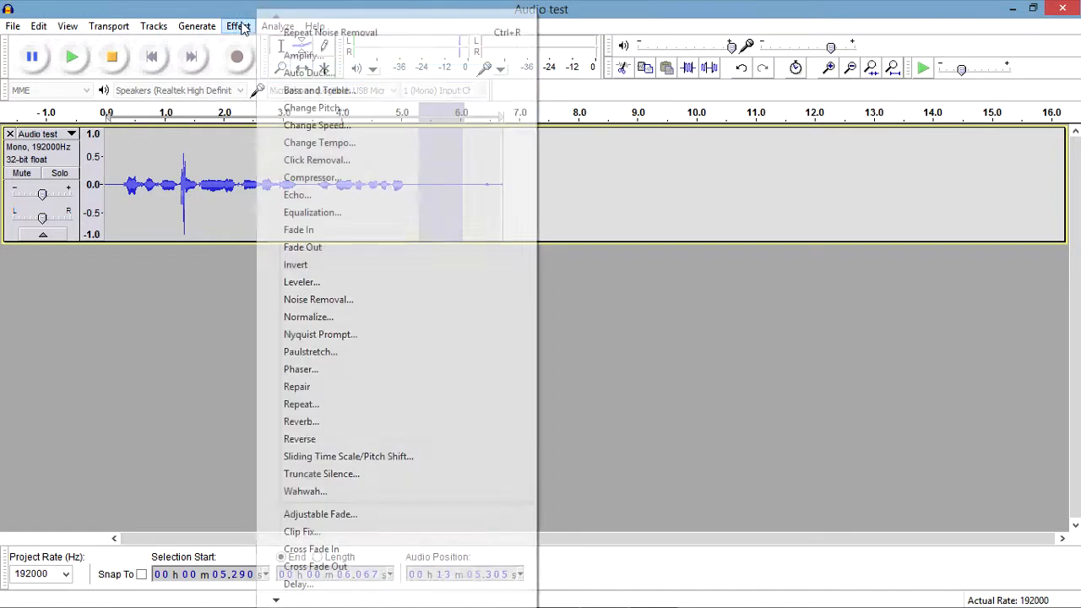
left_click(333, 299)
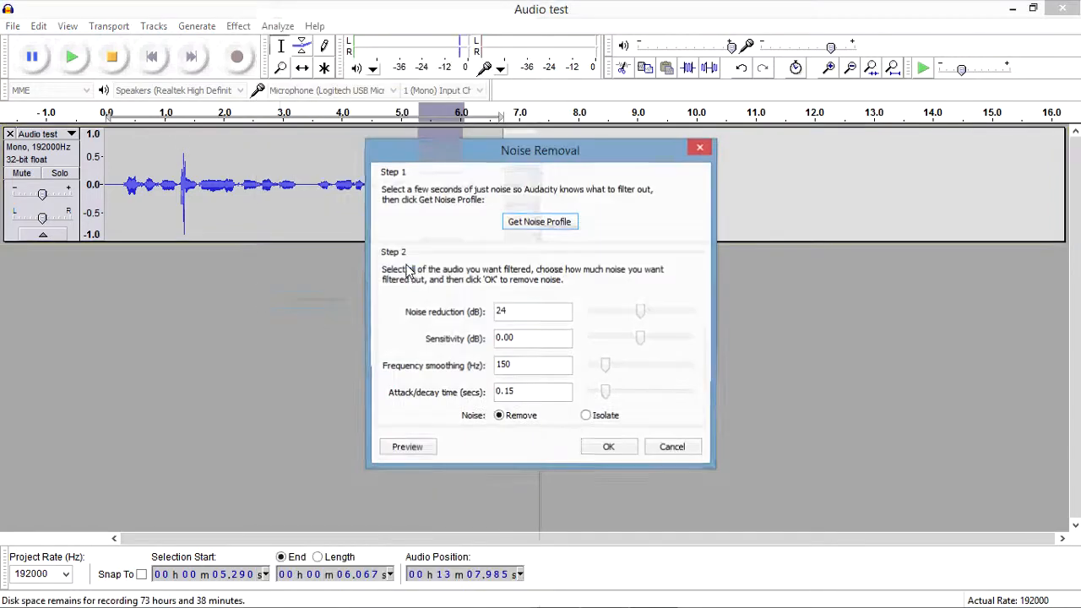
left_click(558, 224)
Step: Apply Noise Removal to the whole clip with 24 dB reduction, 0.00 sensitivity, 150 Hz smoothing and 0.15-second attack/decay time
left_click(239, 26)
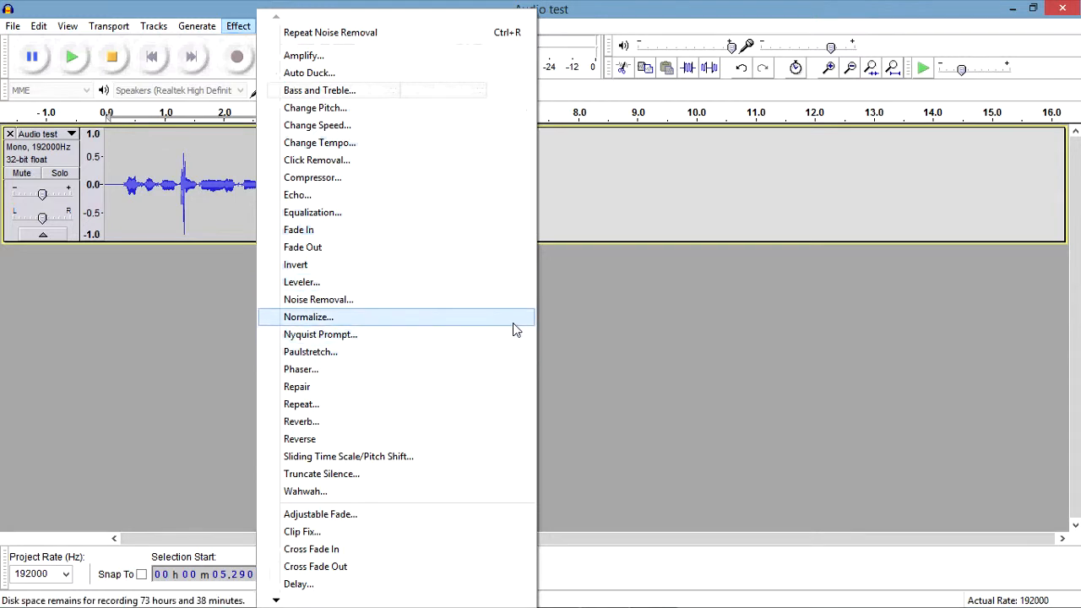
left_click(641, 293)
key("ctrl+a")
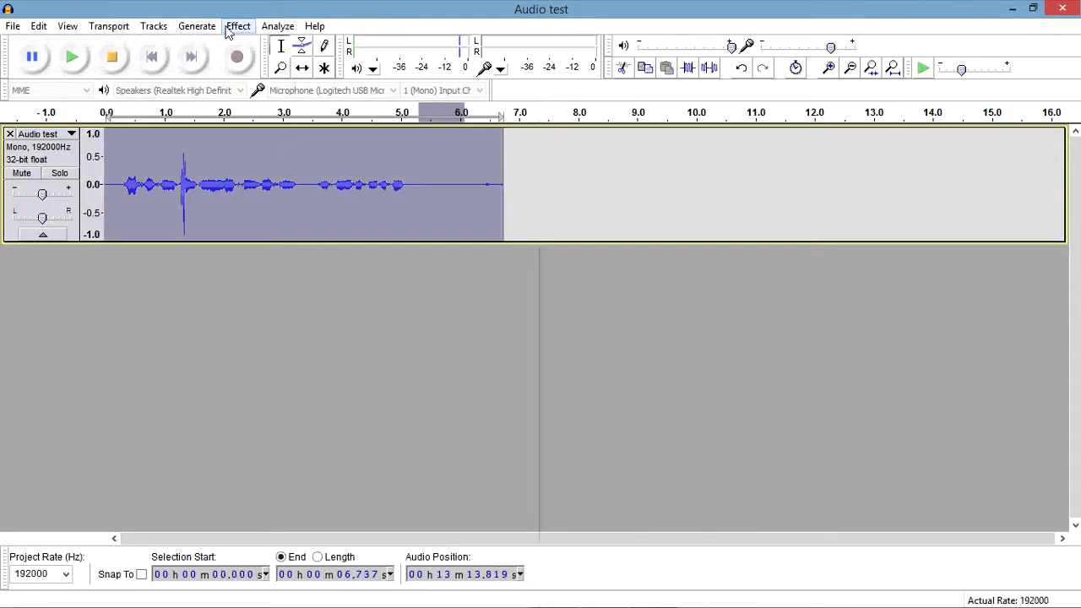
left_click(236, 27)
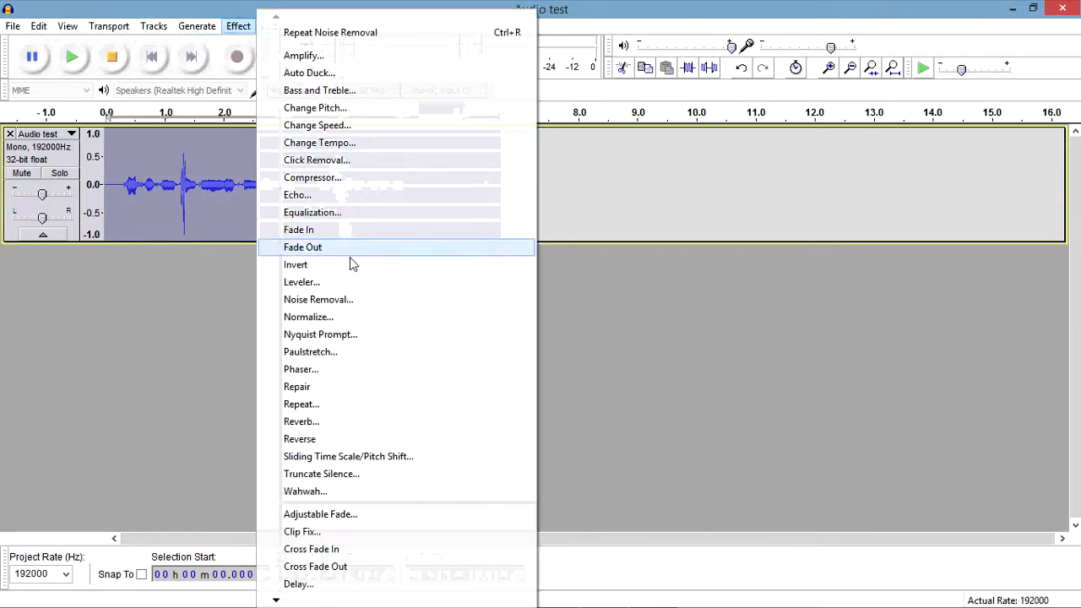
left_click(352, 302)
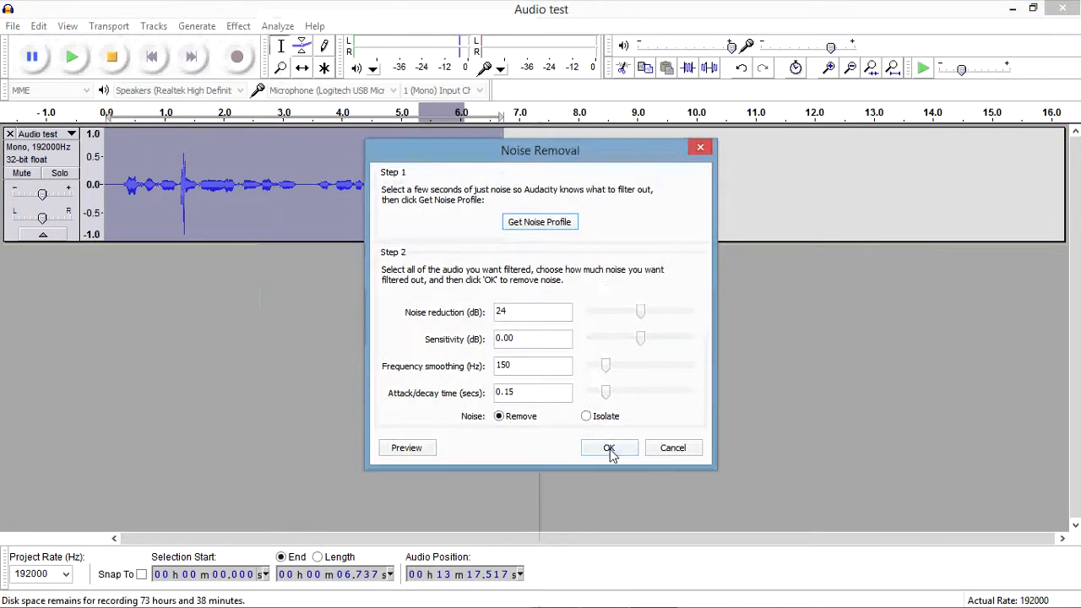
left_click(609, 449)
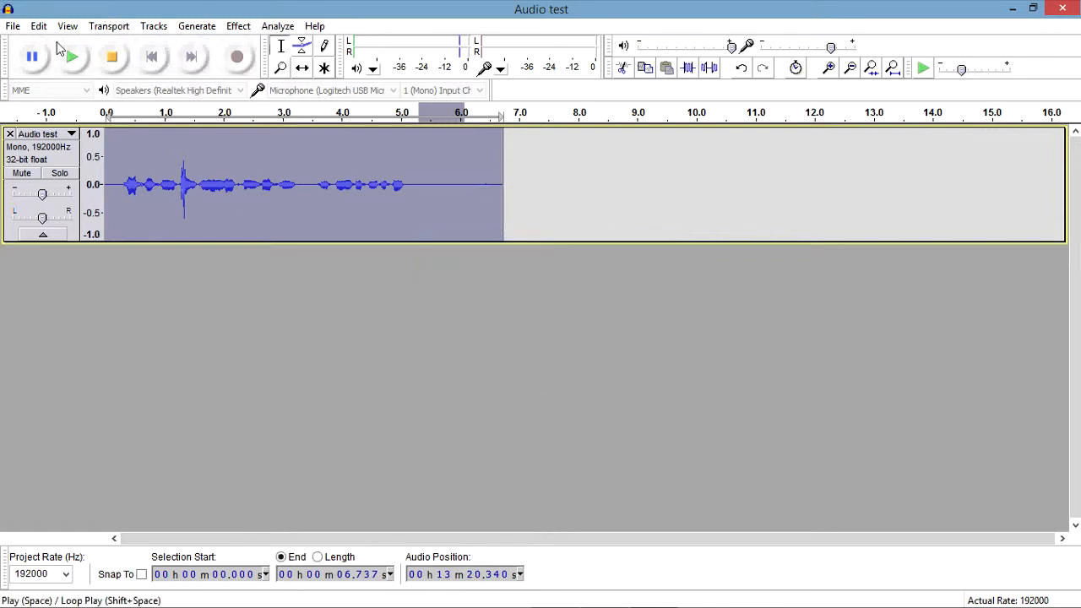
Step: Export the project to the desktop as a 16-bit PCM WAV file named Something audio swag yolo, leaving the metadata blank
left_click(13, 25)
mouse_move(13, 25)
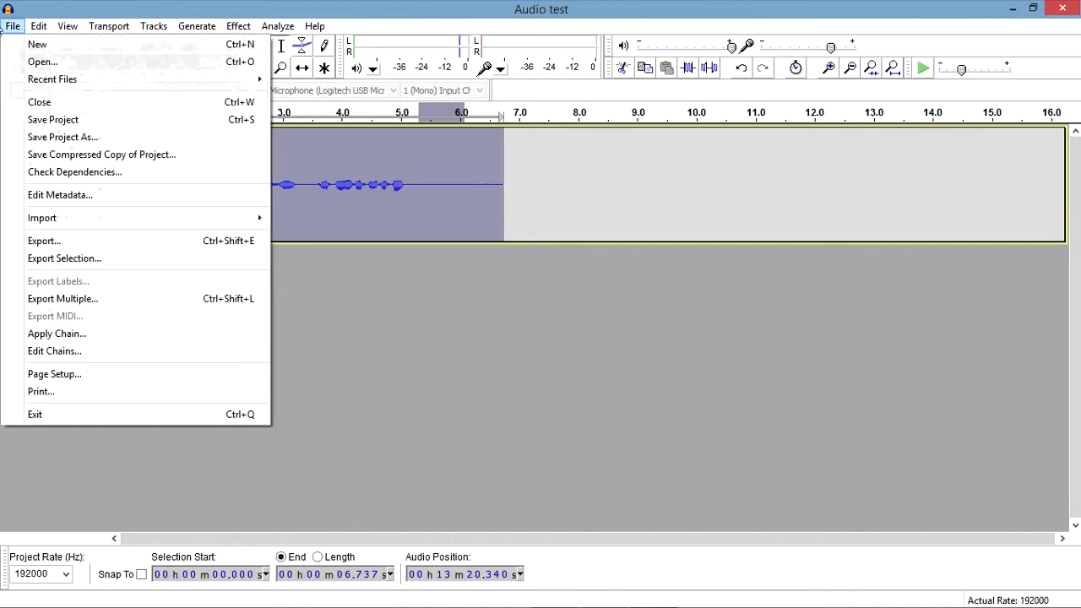
left_click(52, 242)
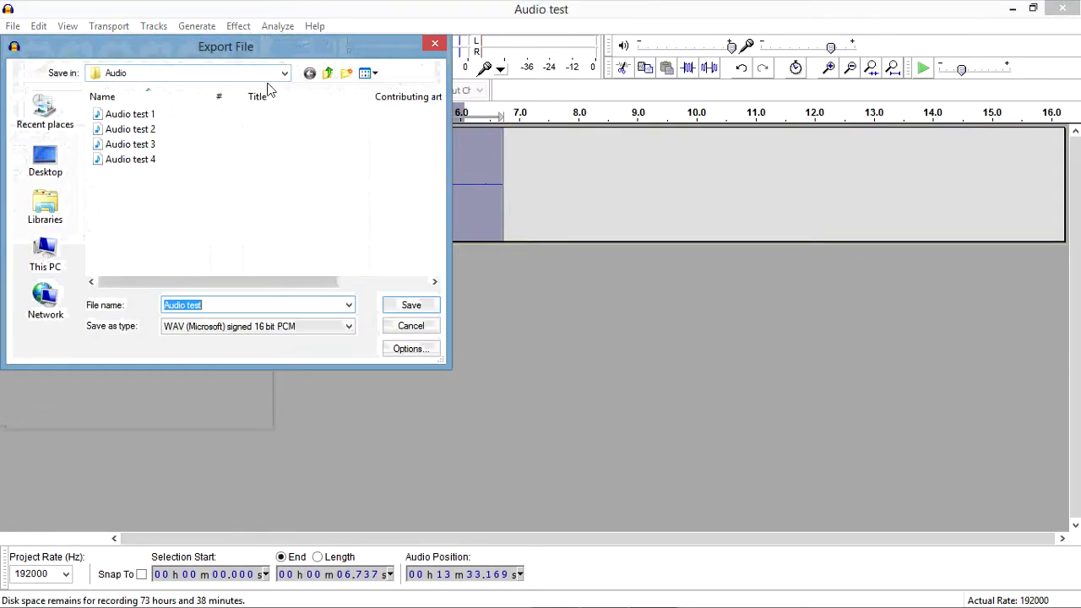
left_click(46, 159)
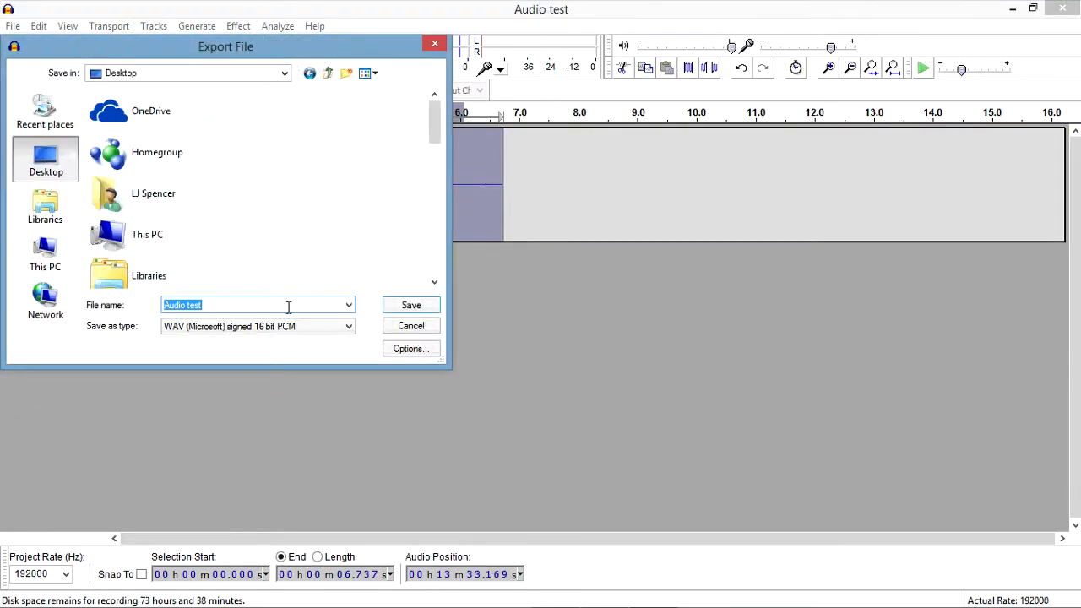
key("BackSpace")
type("Something a")
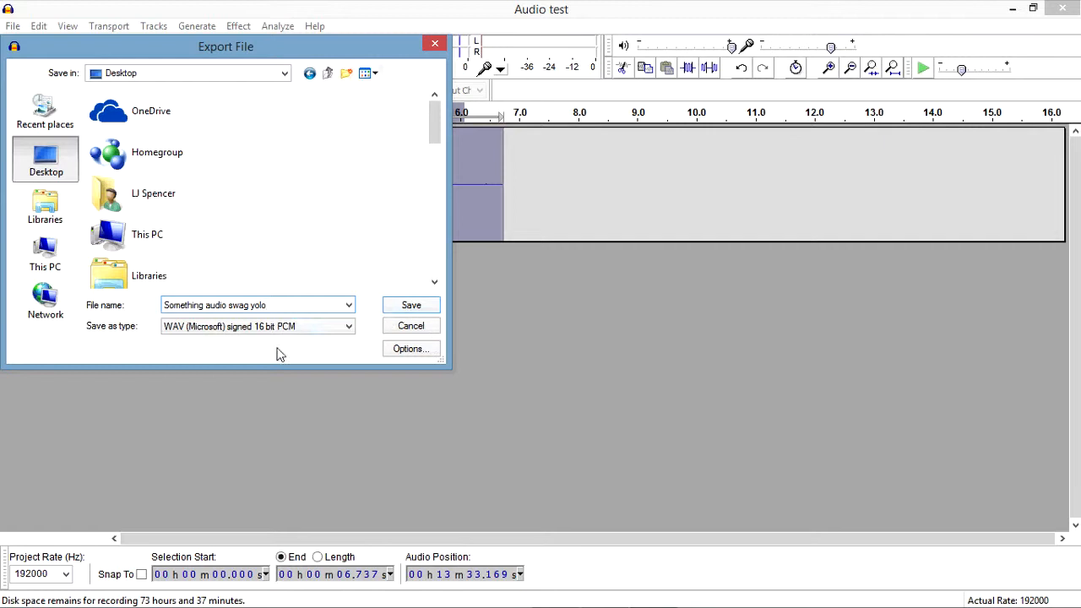
left_click(433, 309)
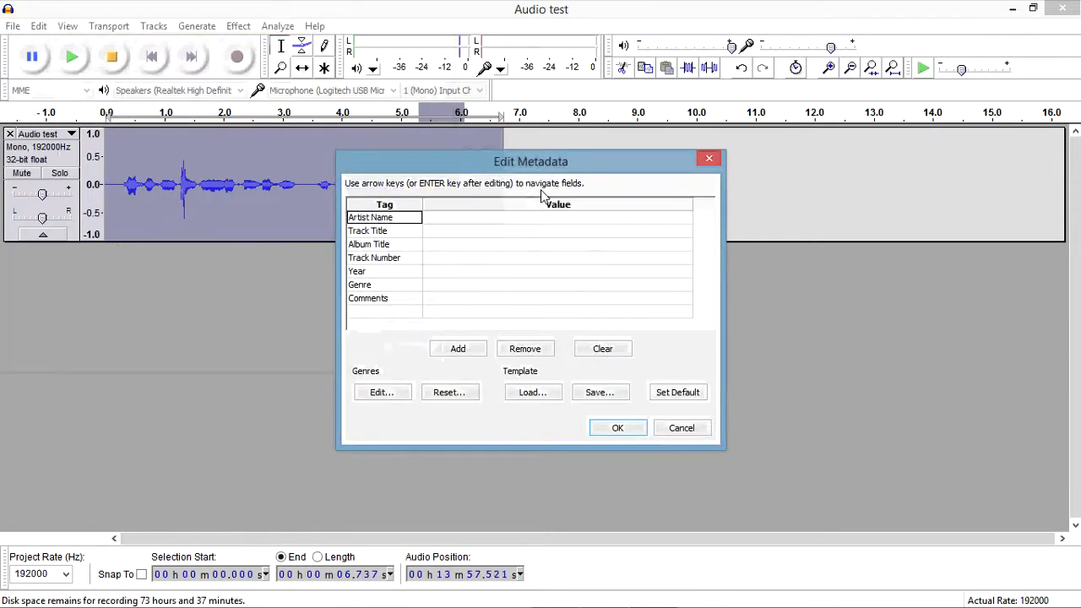
left_click(635, 430)
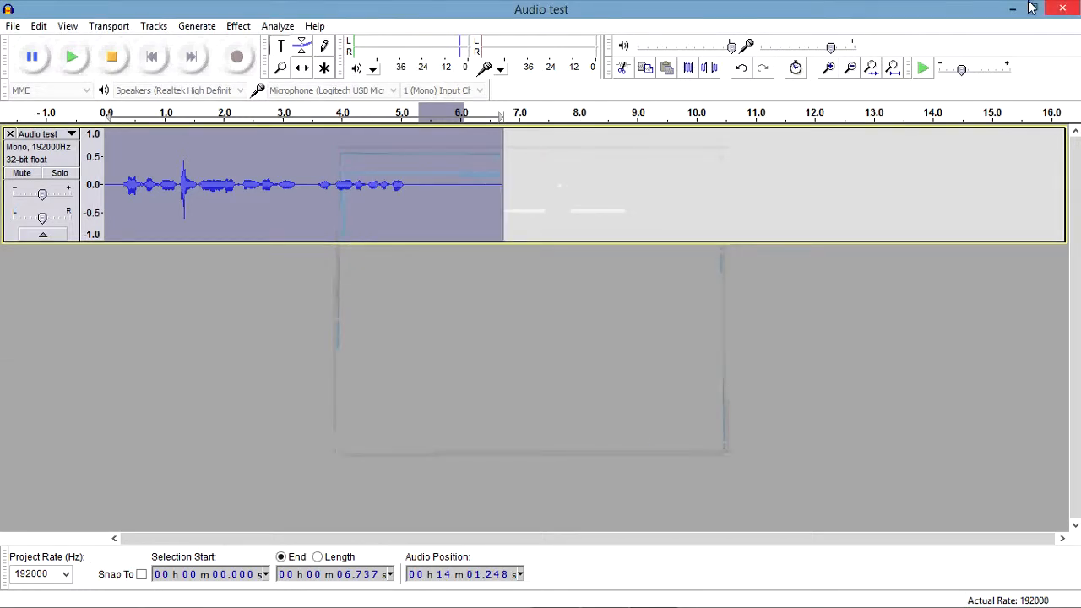
Step: Close the Audio test project window and move the exported Something audio swag yolo file to an empty area of the desktop
left_click(1062, 7)
left_click(564, 367)
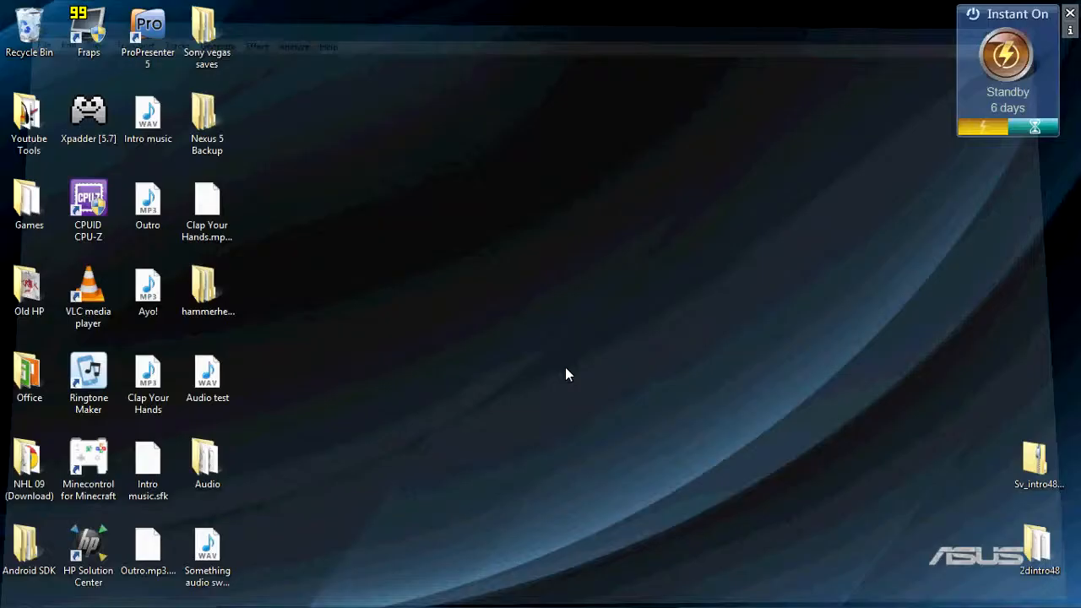
left_click_drag(211, 542, 517, 190)
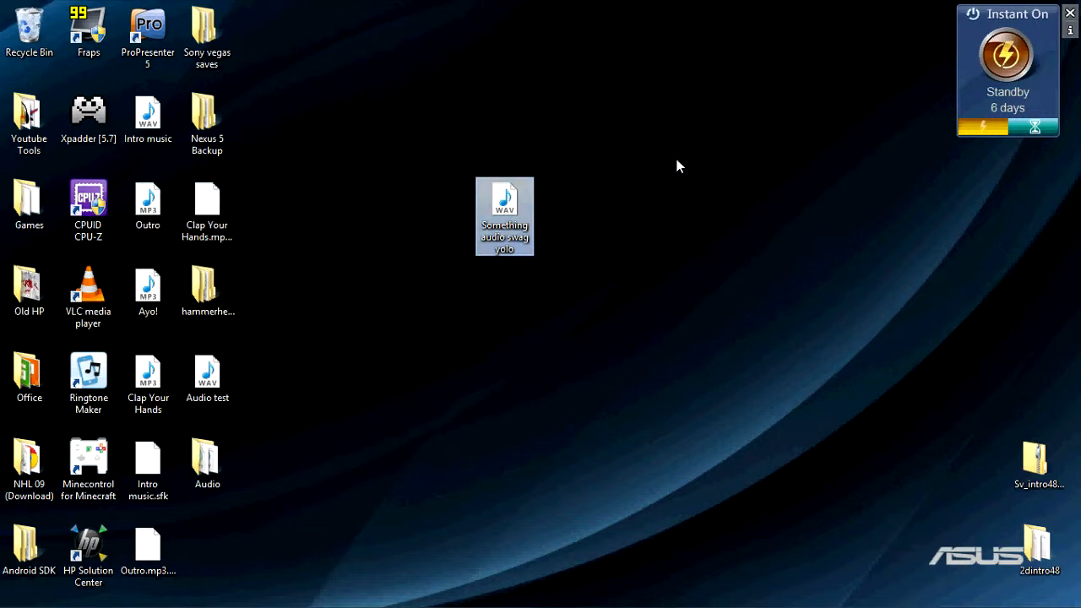
mouse_move(308, 605)
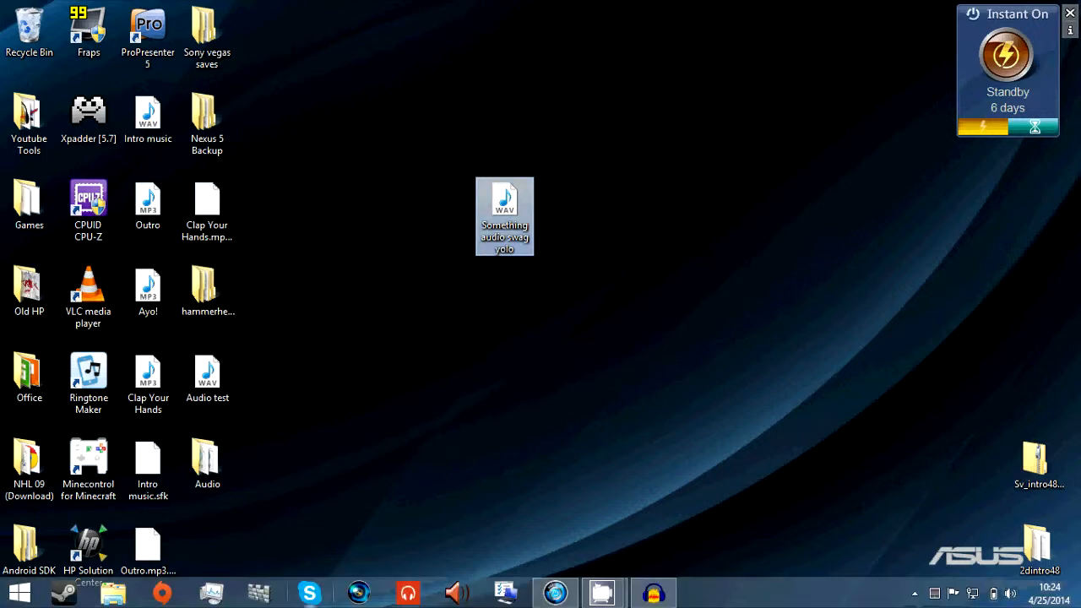
Step: Switch to Vegas Pro 11.0 with an empty project and snap its window to half the screen beside the desktop's exported WAV
left_click(367, 598)
left_click(505, 450)
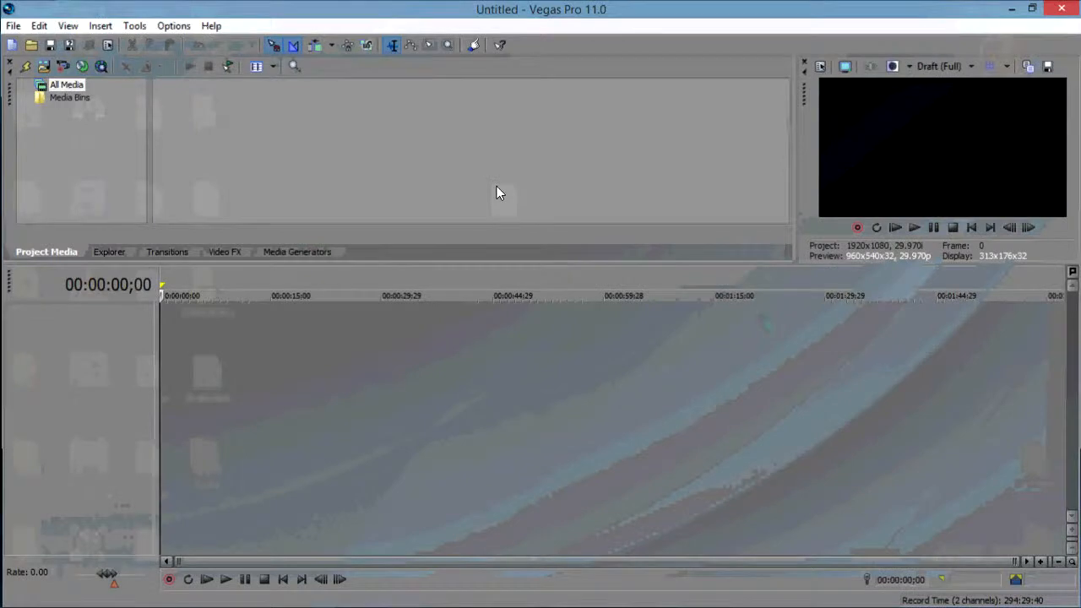
left_click_drag(754, 6, 1078, 71)
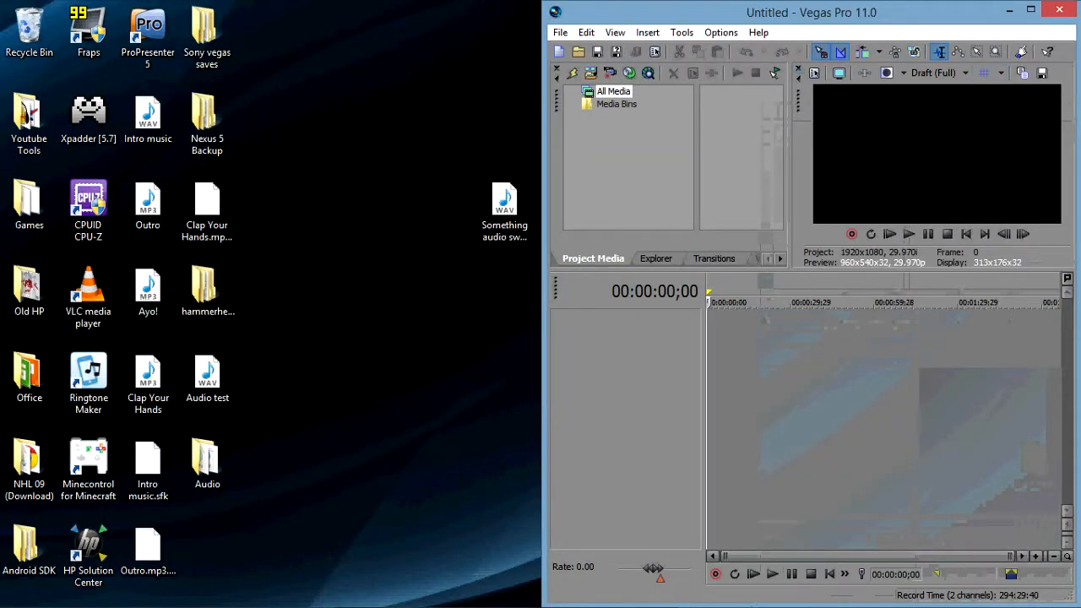
mouse_move(78, 599)
left_click(115, 594)
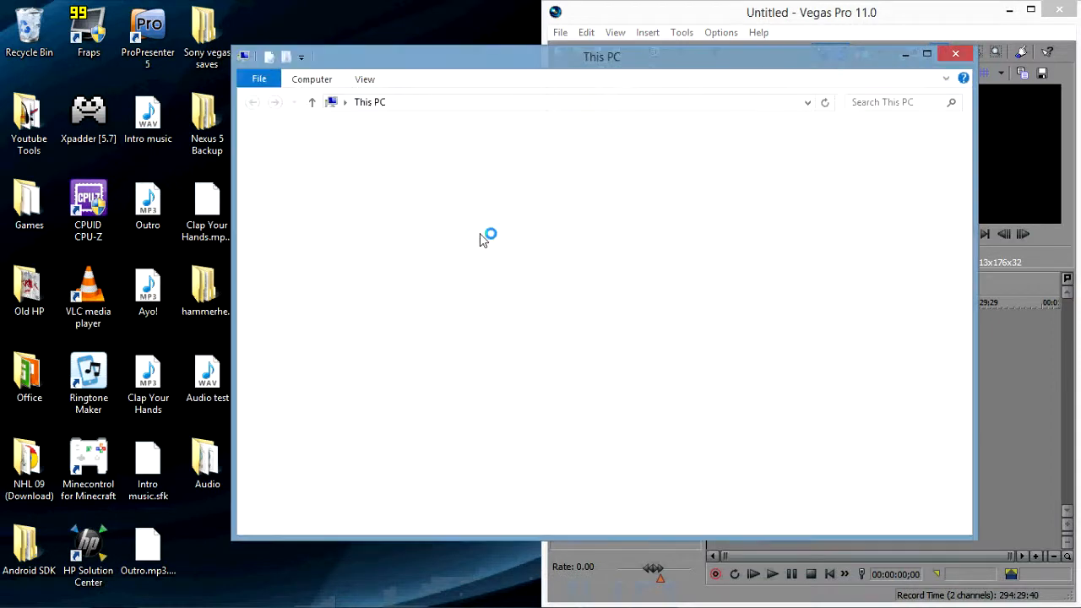
left_click(624, 259)
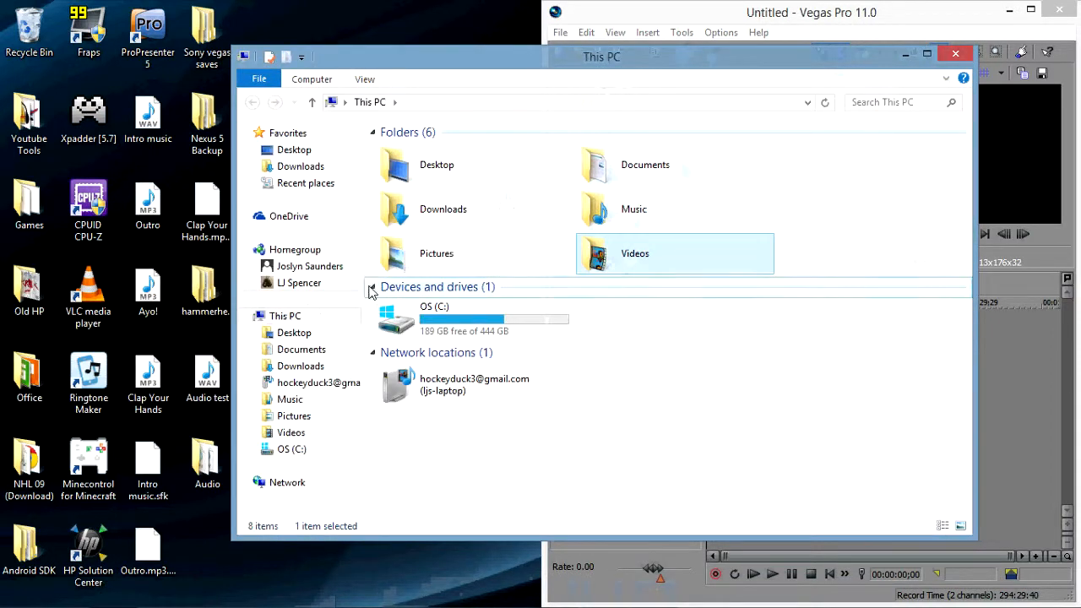
double_click(578, 260)
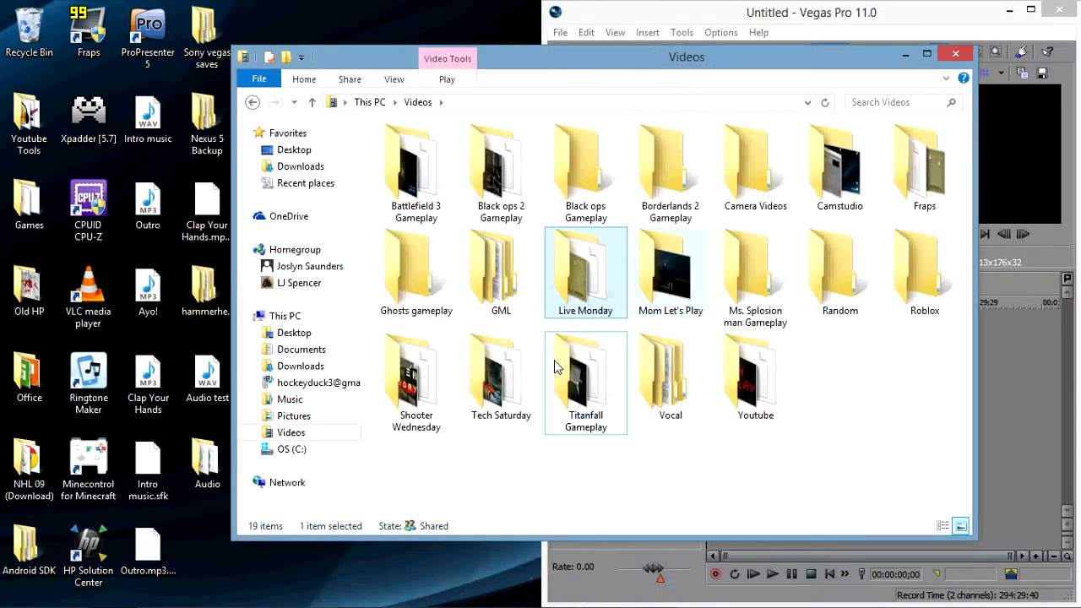
double_click(559, 368)
left_click(586, 177)
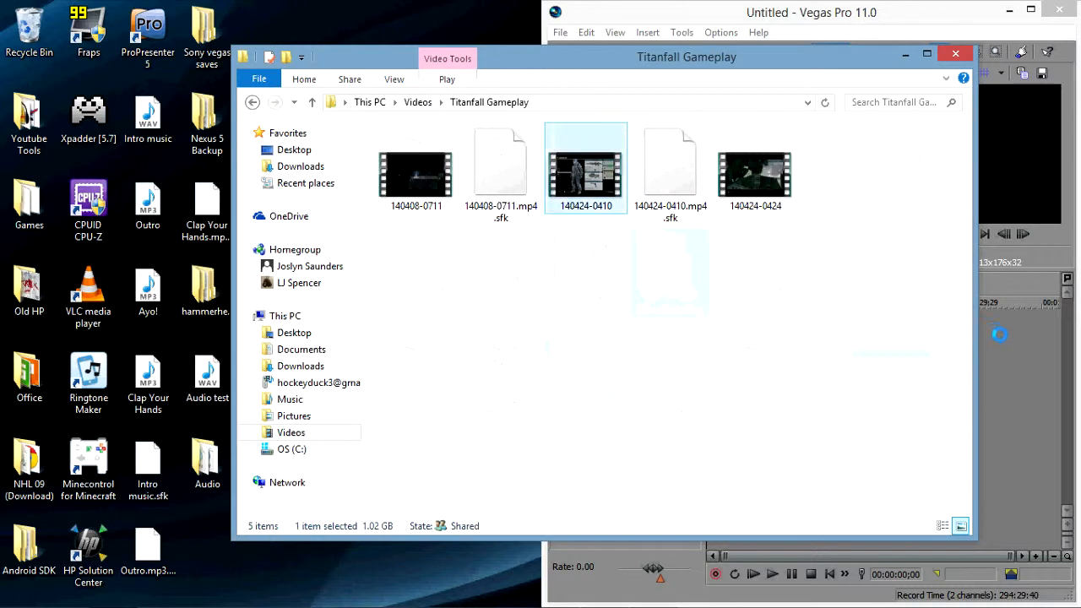
left_click(953, 54)
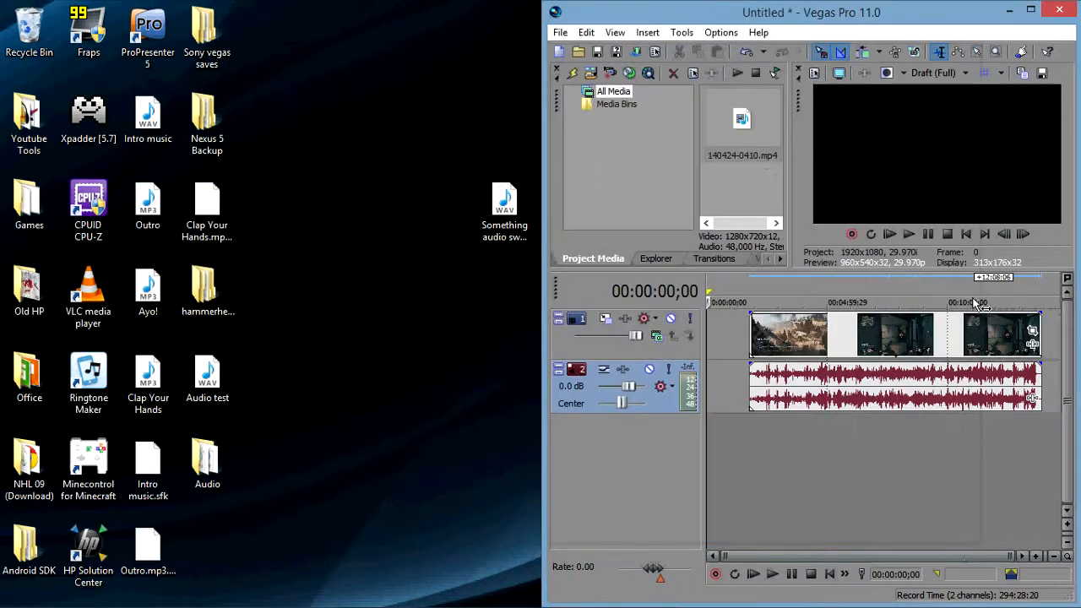
left_click_drag(950, 330, 854, 326)
Step: Place the Something audio swag yolo file at the start of a new audio track and lower the gameplay audio track to -23.3 dB
left_click_drag(503, 196, 709, 429)
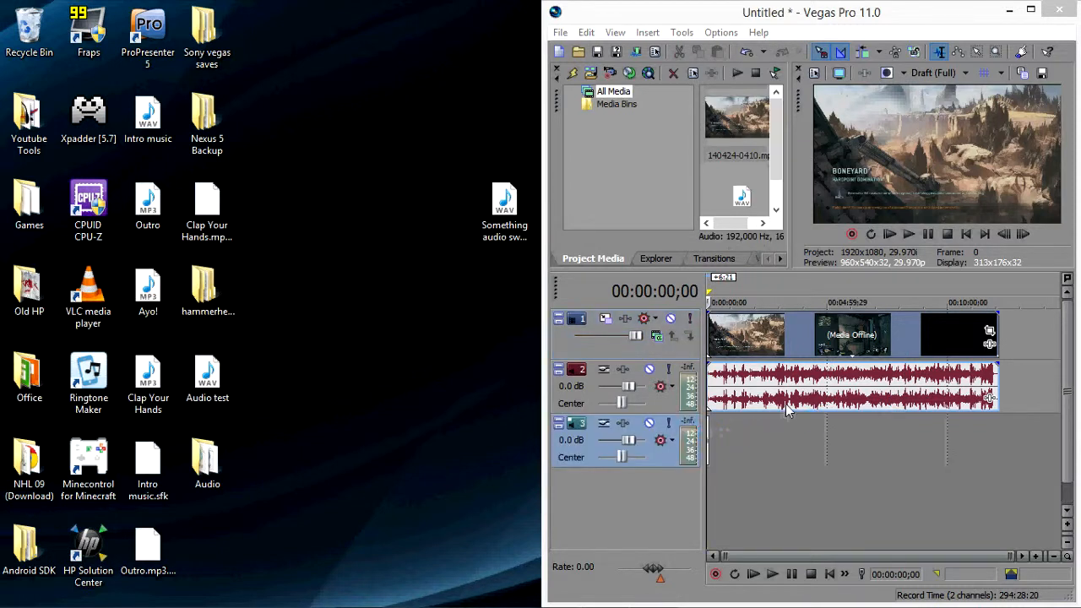
left_click_drag(630, 387, 614, 389)
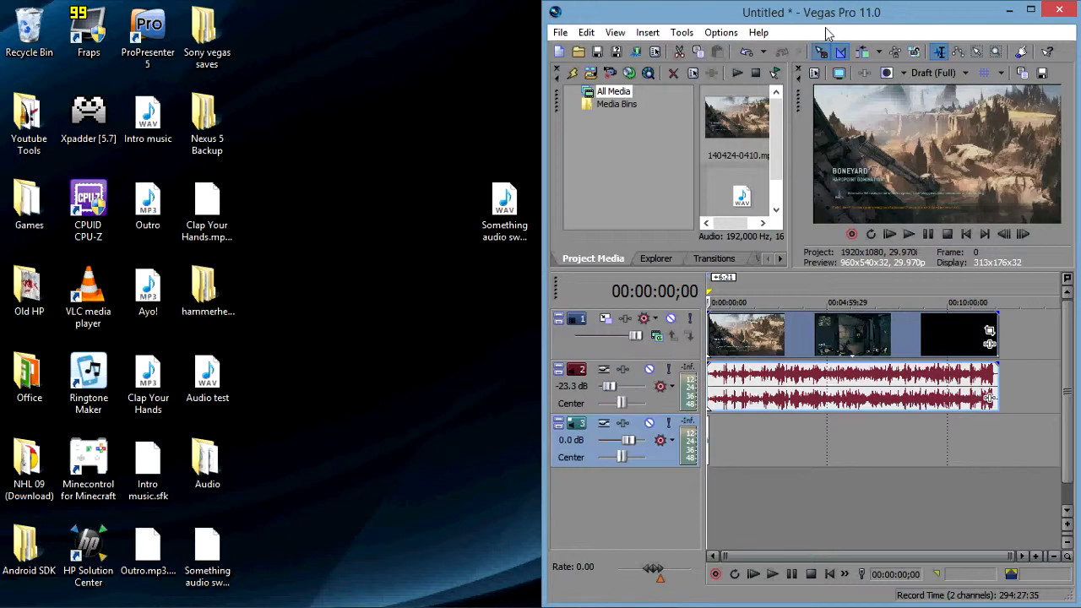
left_click_drag(813, 17, 634, 1)
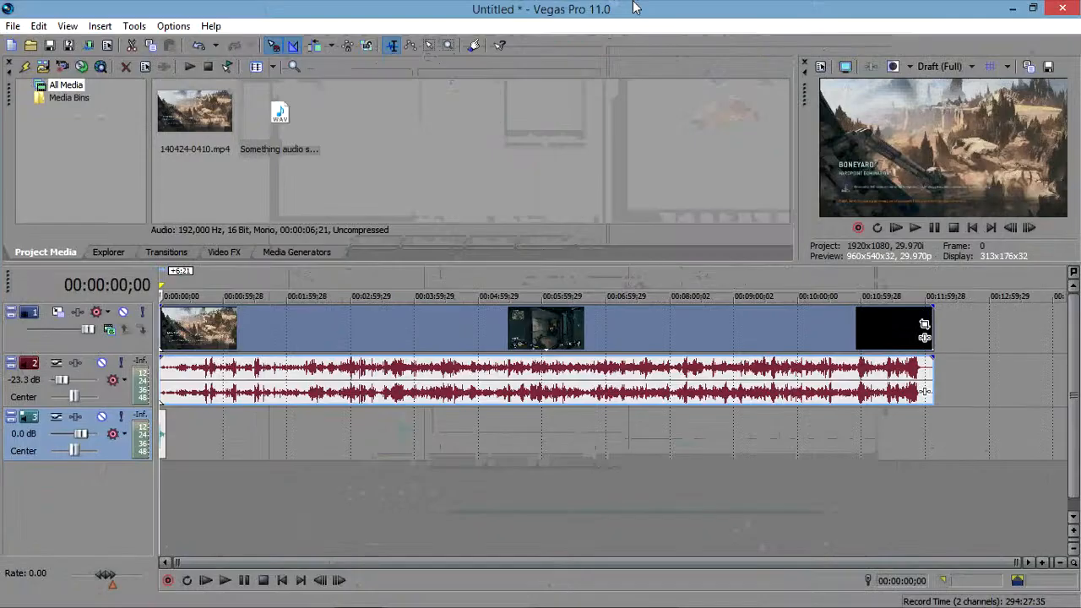